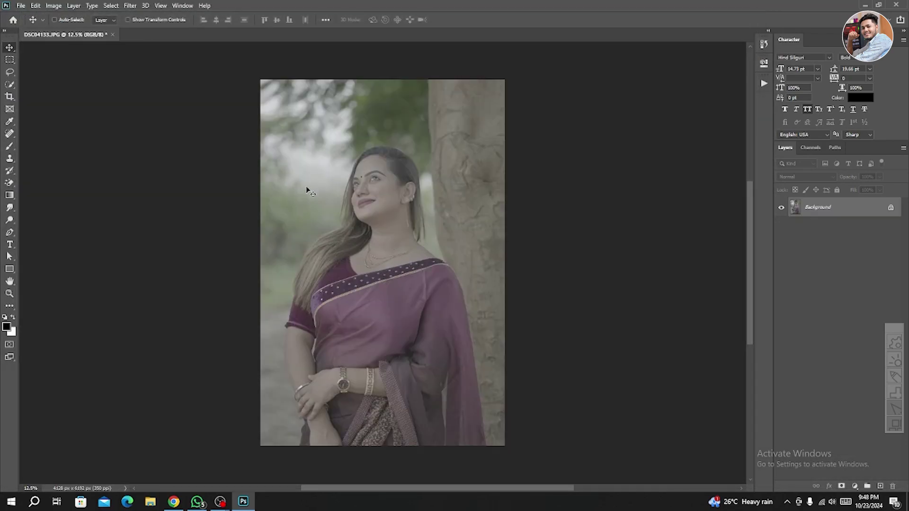
scroll(396, 195, "up", 2)
scroll(397, 211, "down", 2)
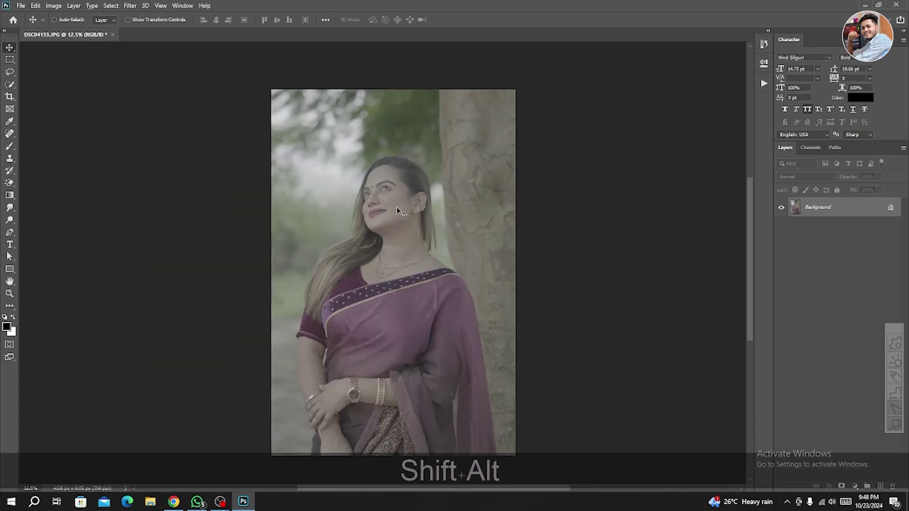
left_click_drag(379, 308, 382, 286)
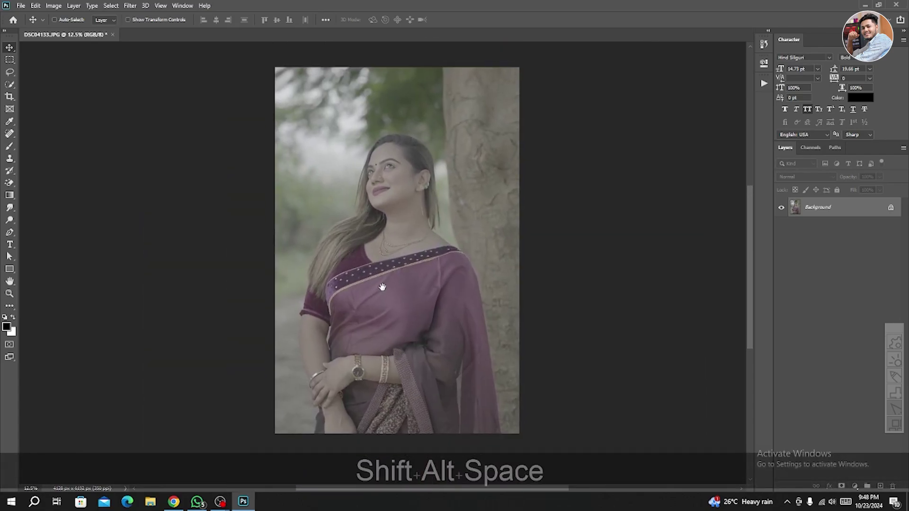
scroll(396, 180, "up", 3)
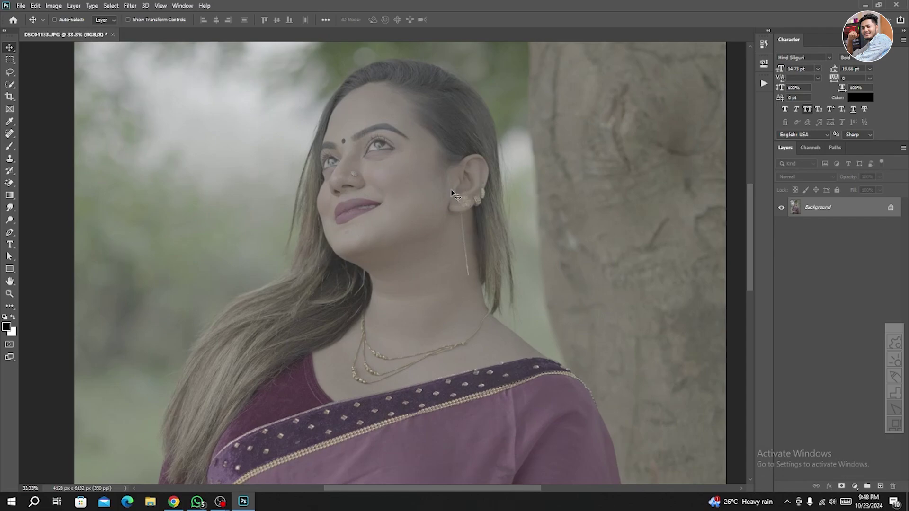
Step: Open the couple photo DSC04139.JPG as a second document and view it up close
left_click(65, 26)
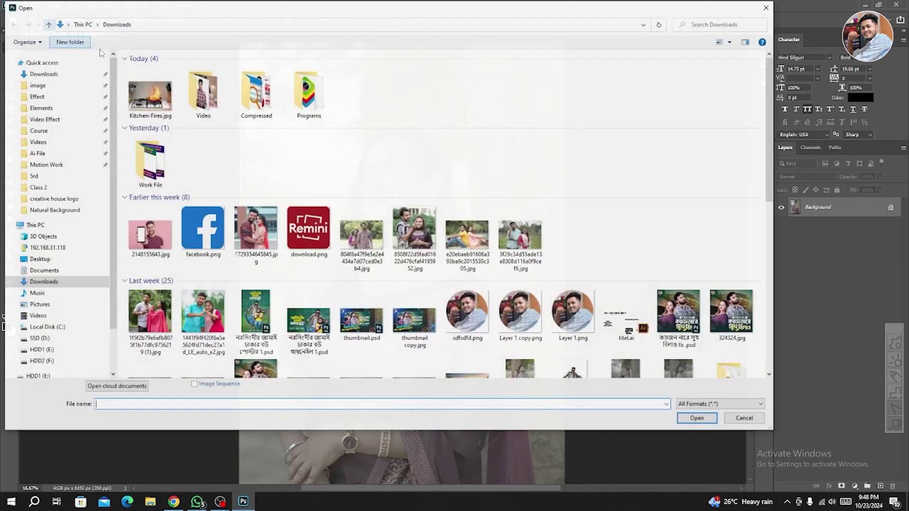
scroll(763, 193, "down", 1)
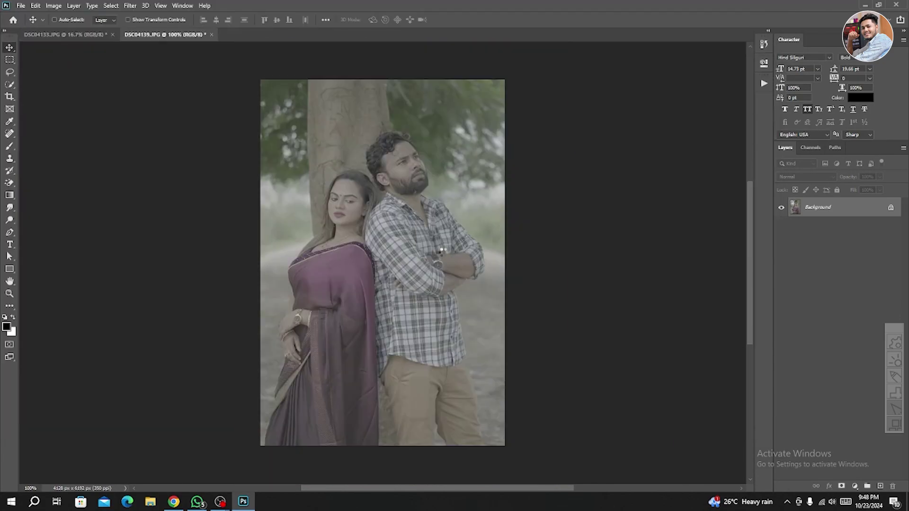
scroll(353, 179, "up", 3)
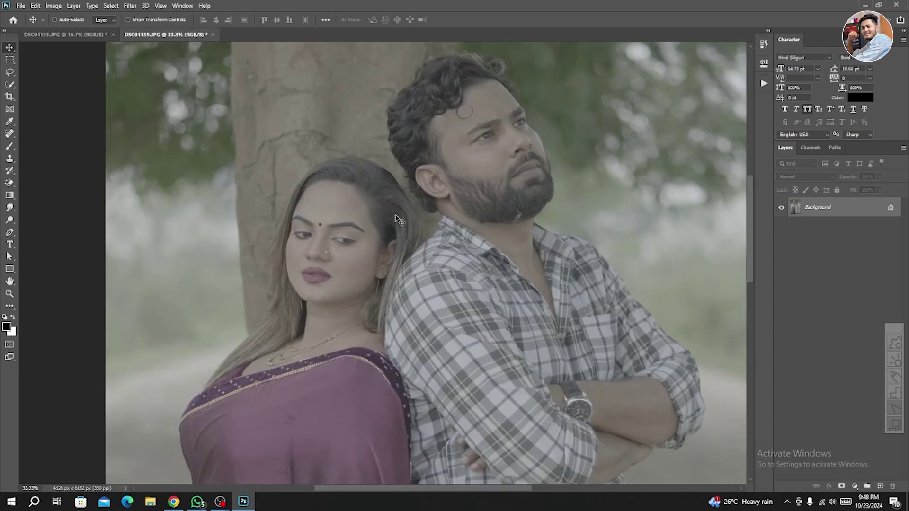
scroll(407, 198, "down", 2)
Step: Return to the DSC04133.JPG portrait and reposition it in view
left_click(72, 35)
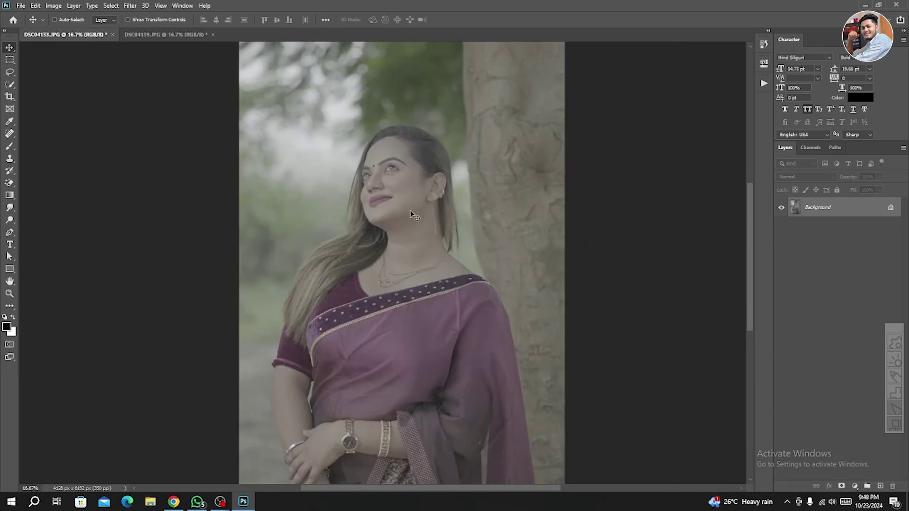
key("space")
left_click_drag(416, 278, 426, 251)
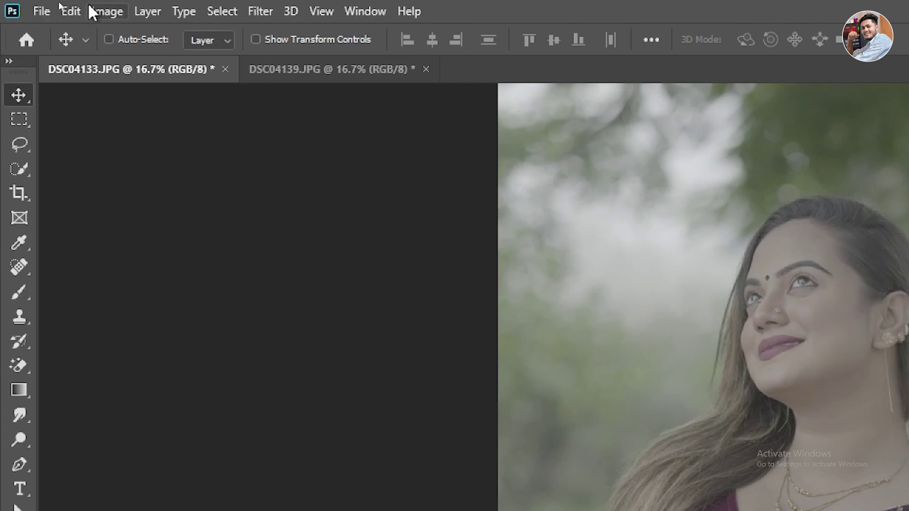
Step: Try Auto Contrast on the portrait's locked background layer
left_click(101, 11)
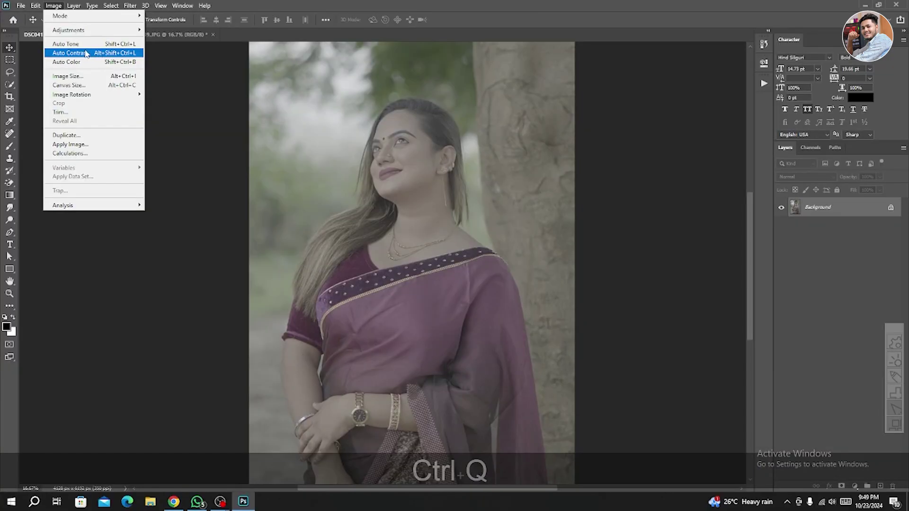
left_click(209, 105)
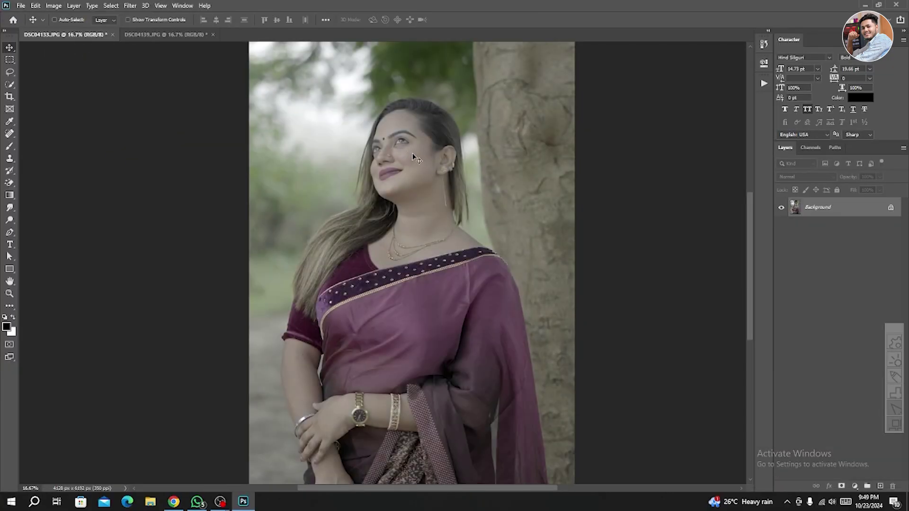
scroll(417, 155, "up", 3)
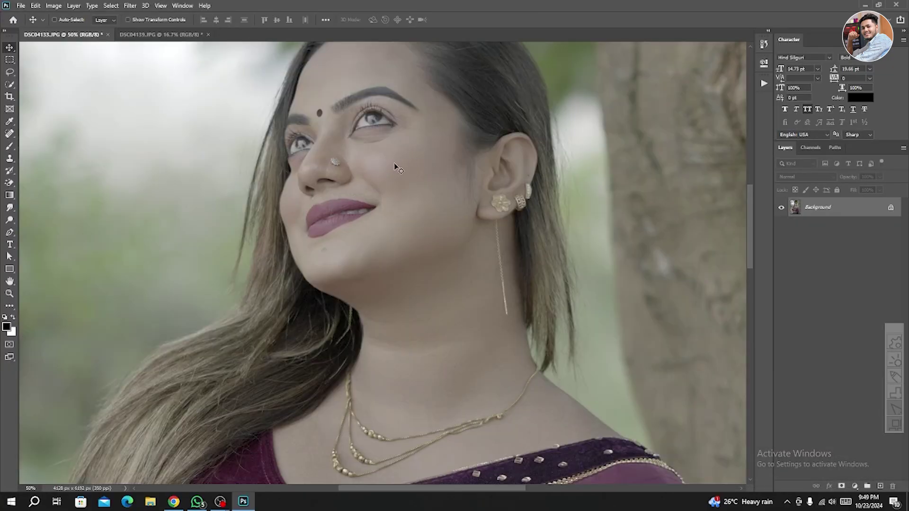
scroll(396, 163, "down", 1)
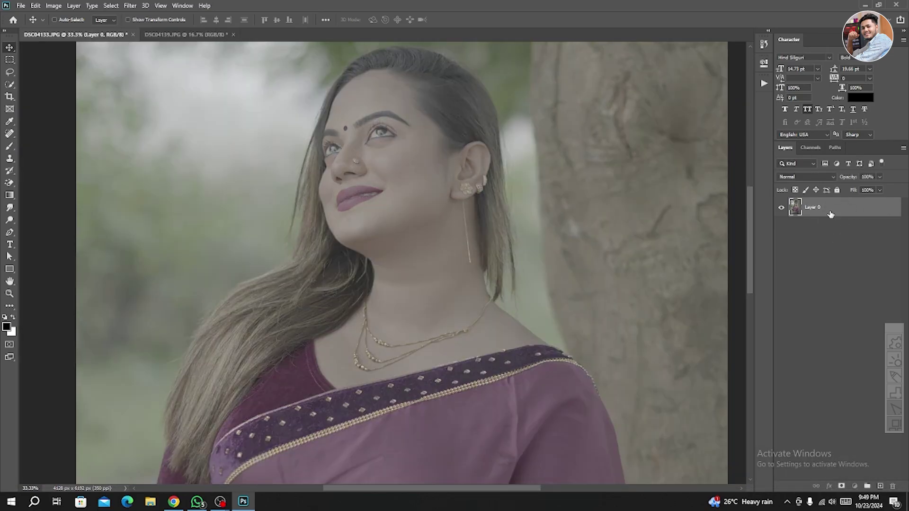
Step: Duplicate Layer 0 and hide the original layer beneath the copy
left_click_drag(831, 214, 880, 486)
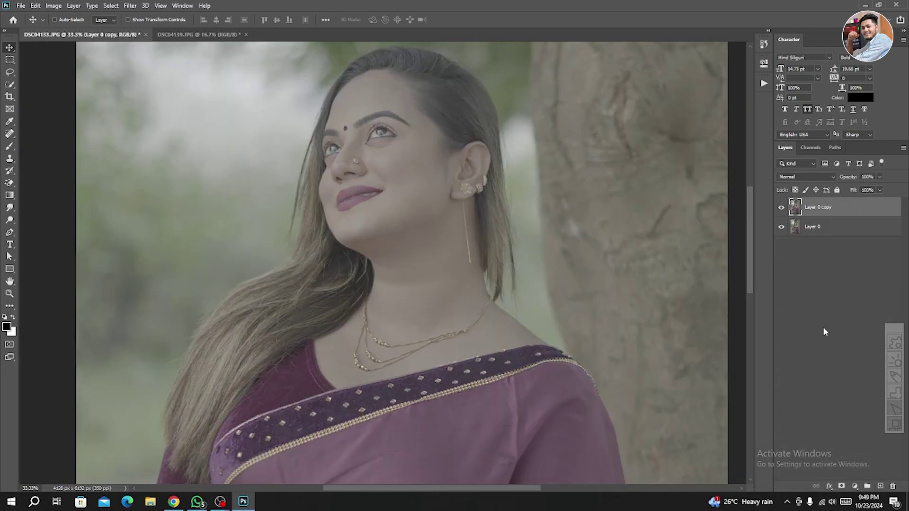
left_click(782, 227)
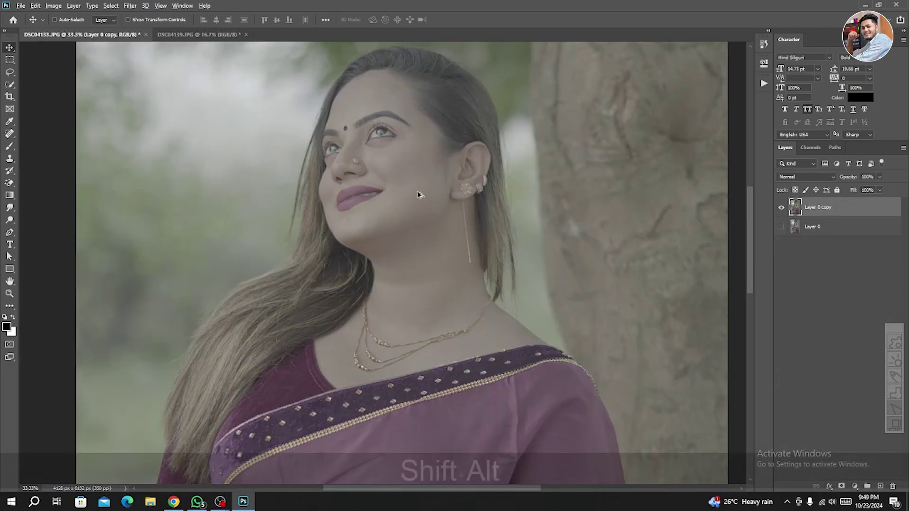
scroll(416, 192, "down", 2)
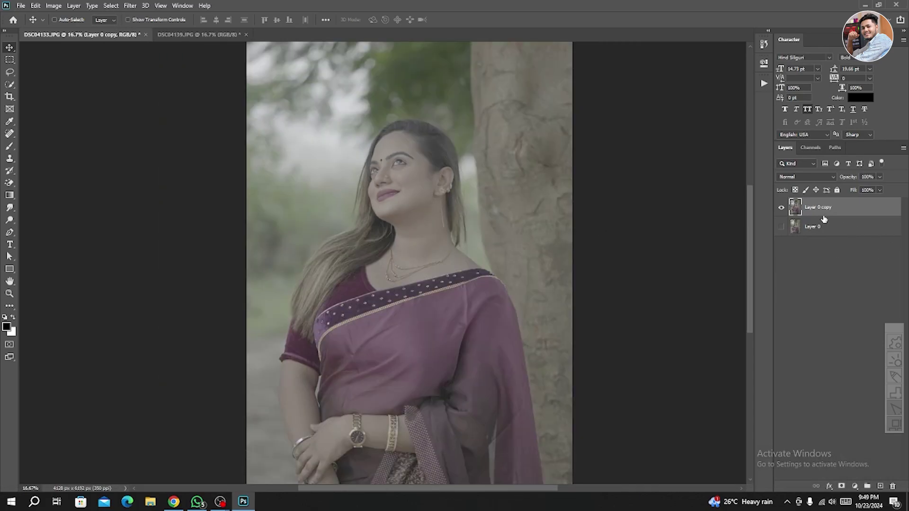
Step: Apply Auto Contrast and Auto Tone to the duplicated portrait layer
left_click(53, 5)
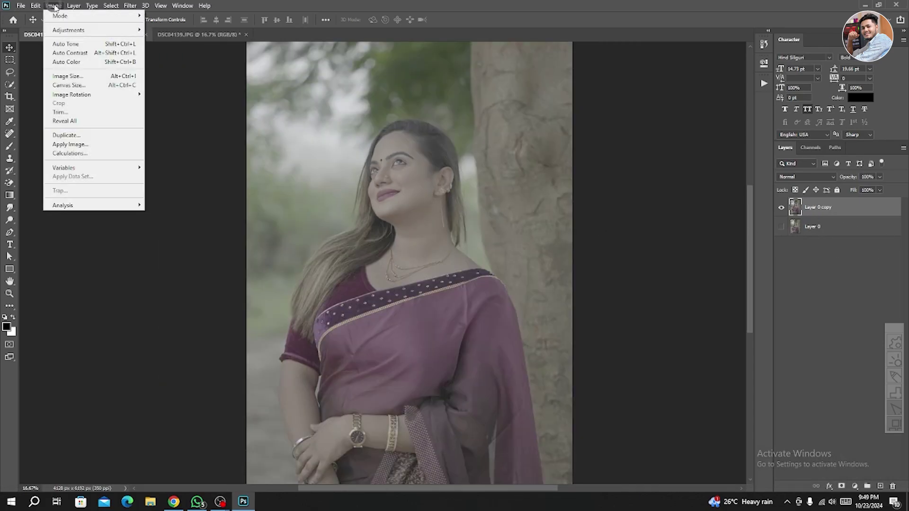
left_click(71, 52)
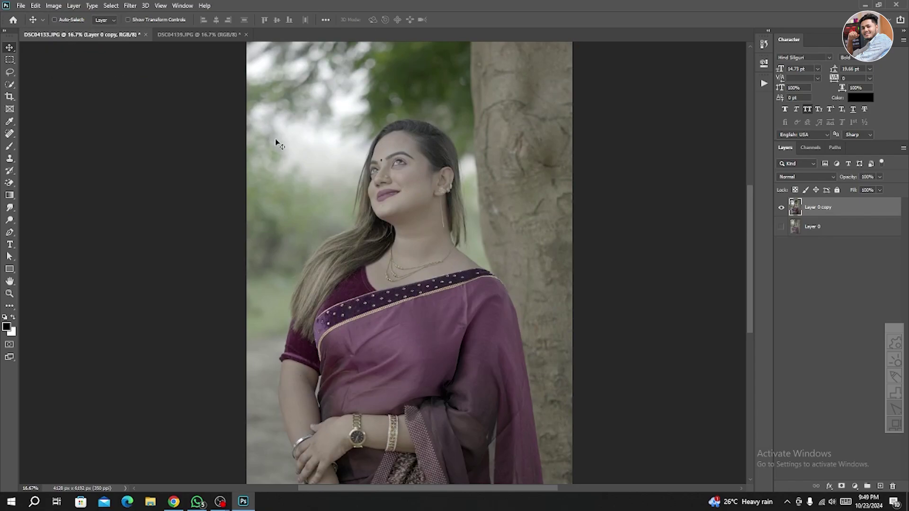
scroll(394, 160, "up", 1)
left_click(53, 7)
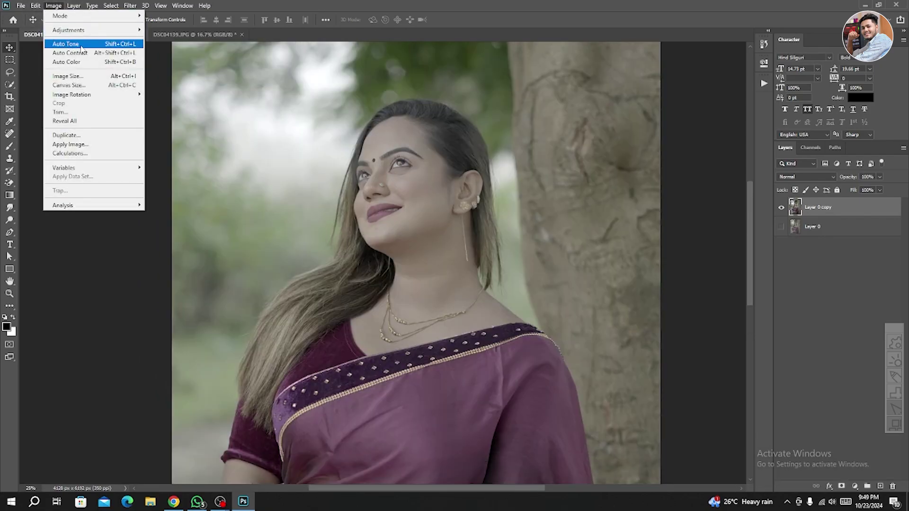
left_click(81, 45)
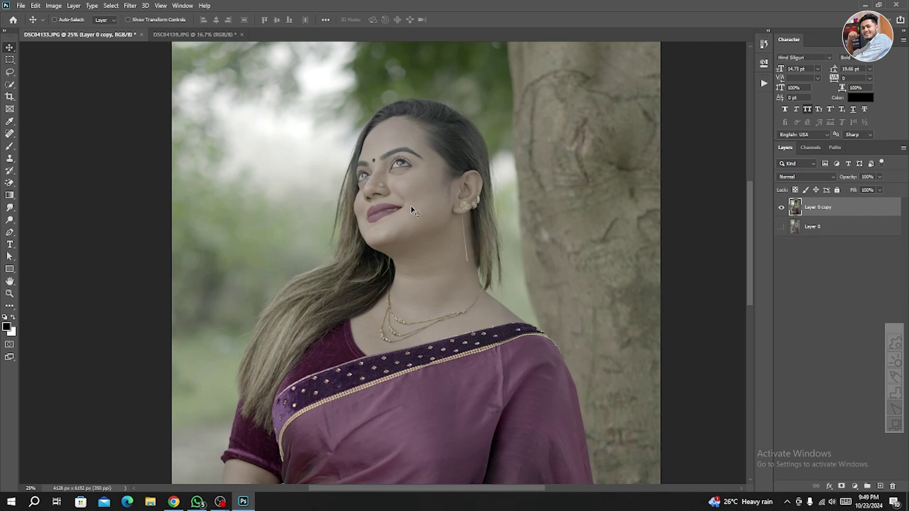
Step: Try Auto Color on the duplicated portrait layer and undo it
left_click(53, 5)
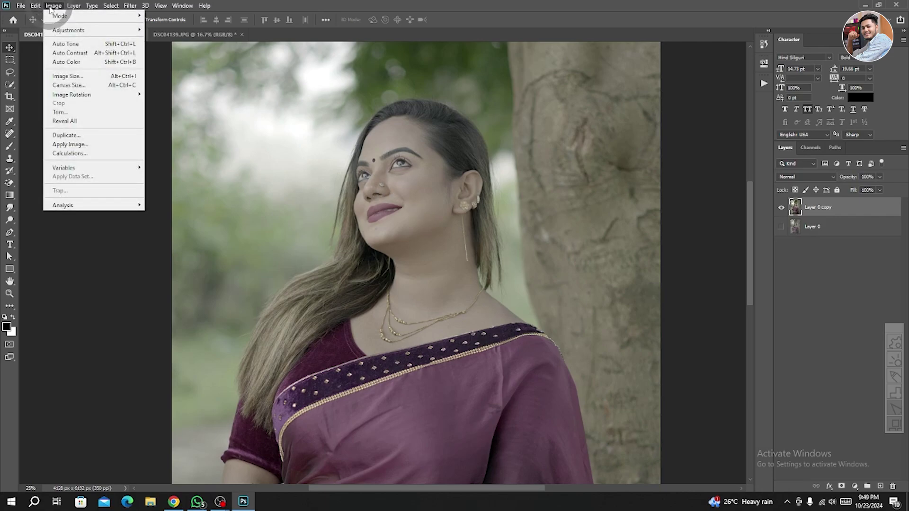
left_click(70, 63)
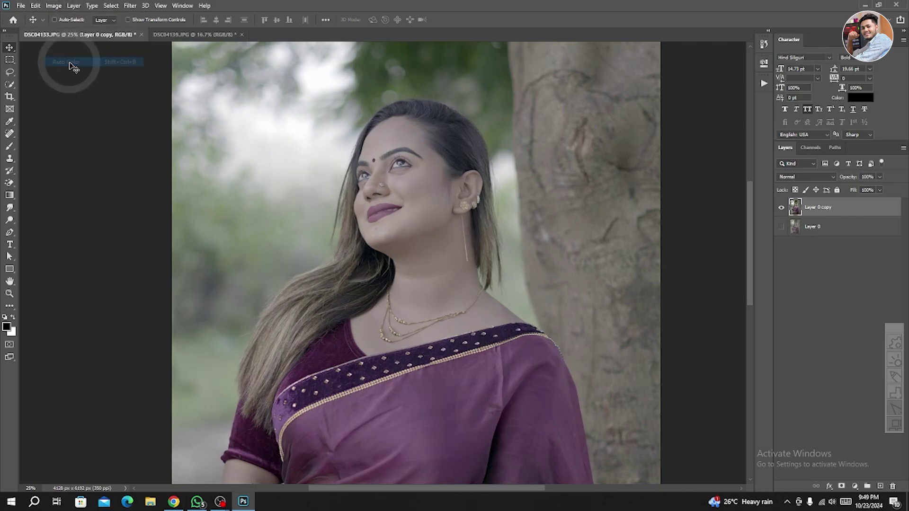
scroll(424, 188, "down", 1)
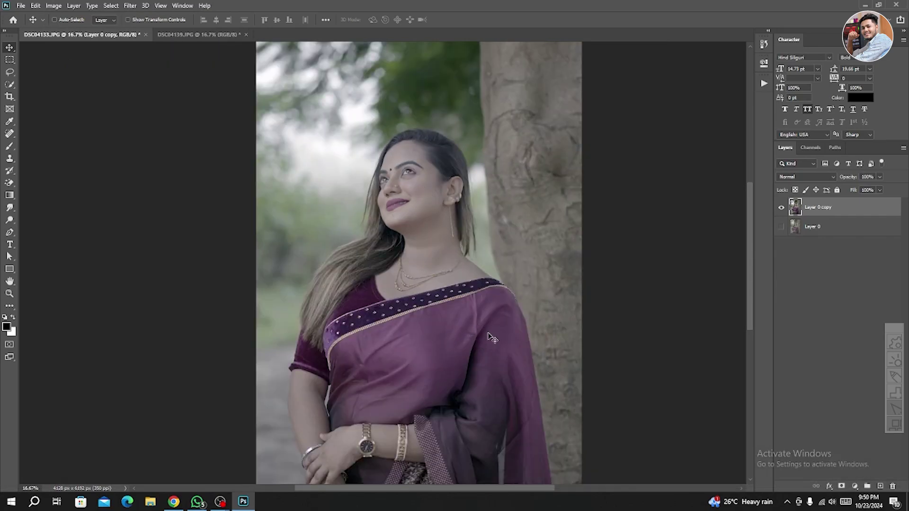
scroll(431, 195, "up", 2)
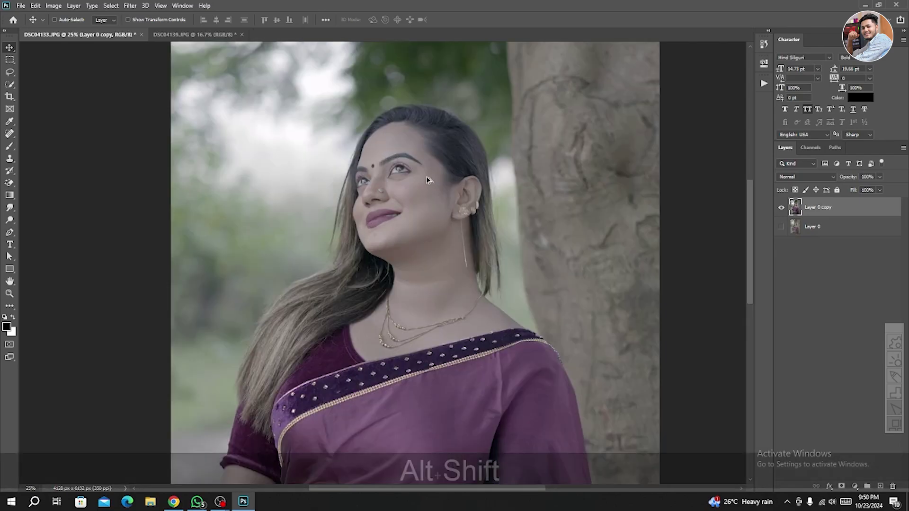
key("ctrl")
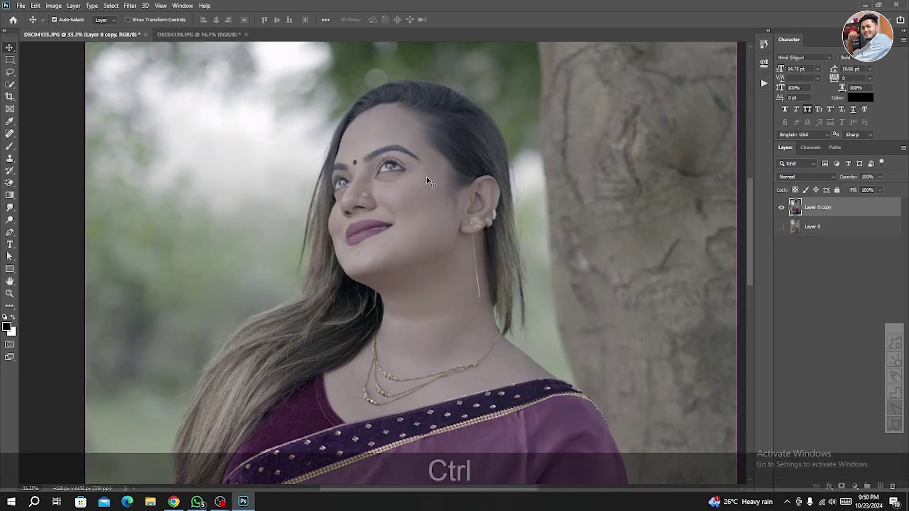
key("ctrl+z")
scroll(429, 182, "down", 2)
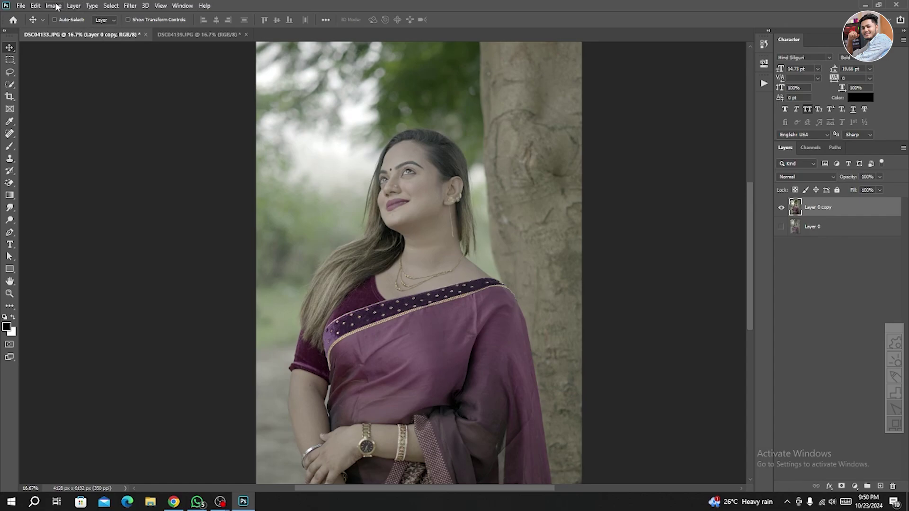
Step: Compare the corrected copy with the original by toggling layer visibility, leaving only the copy shown
scroll(416, 195, "up", 1)
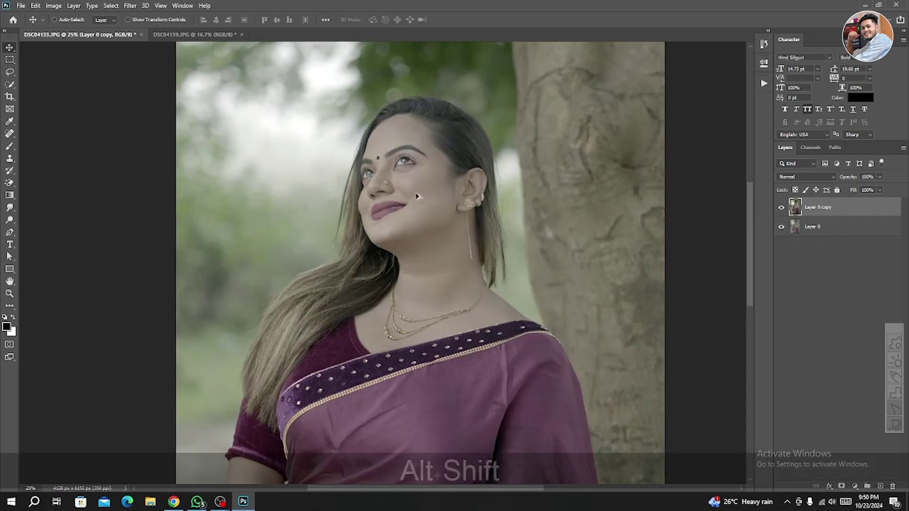
left_click(781, 213)
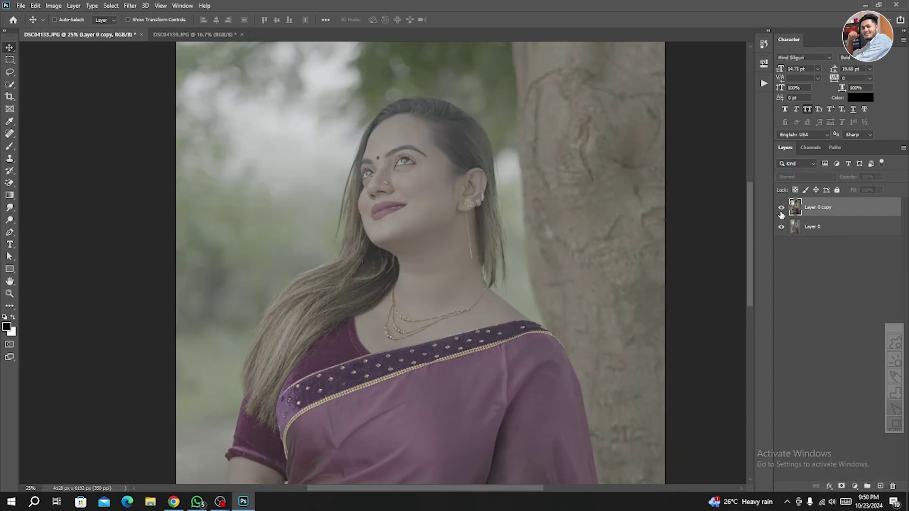
left_click(781, 213)
left_click(779, 227)
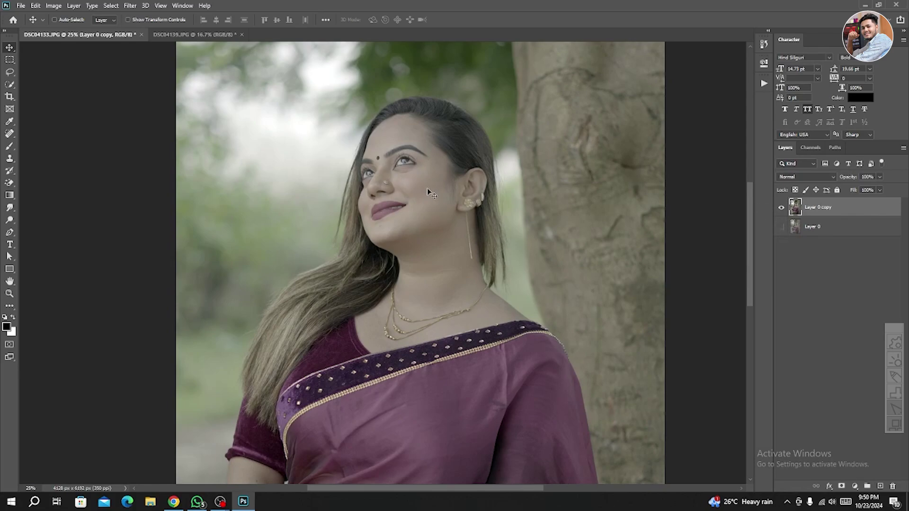
Step: Open the Camera Raw Filter on the duplicated layer and expand its Light settings
left_click(134, 5)
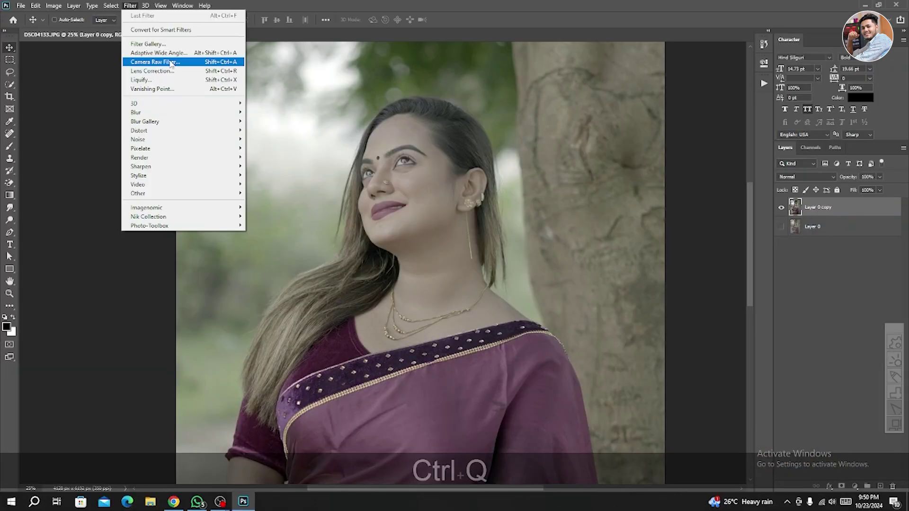
left_click(232, 131)
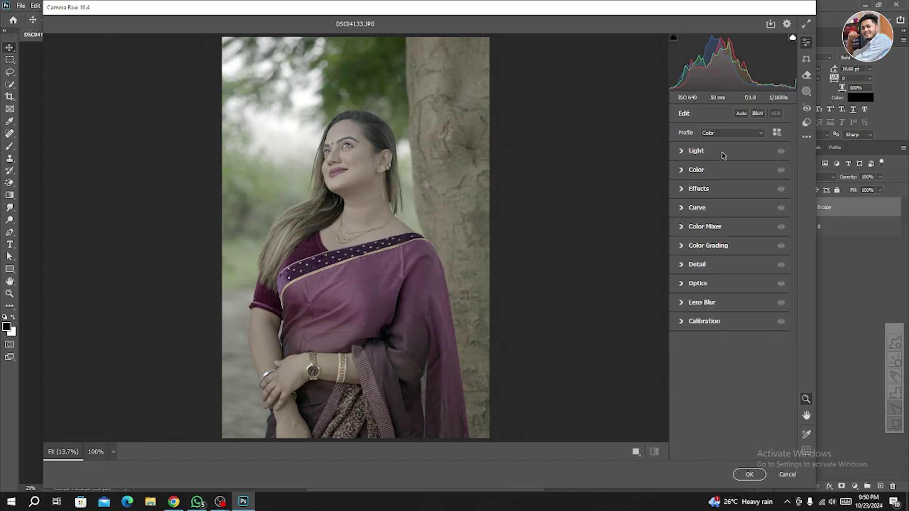
left_click(698, 152)
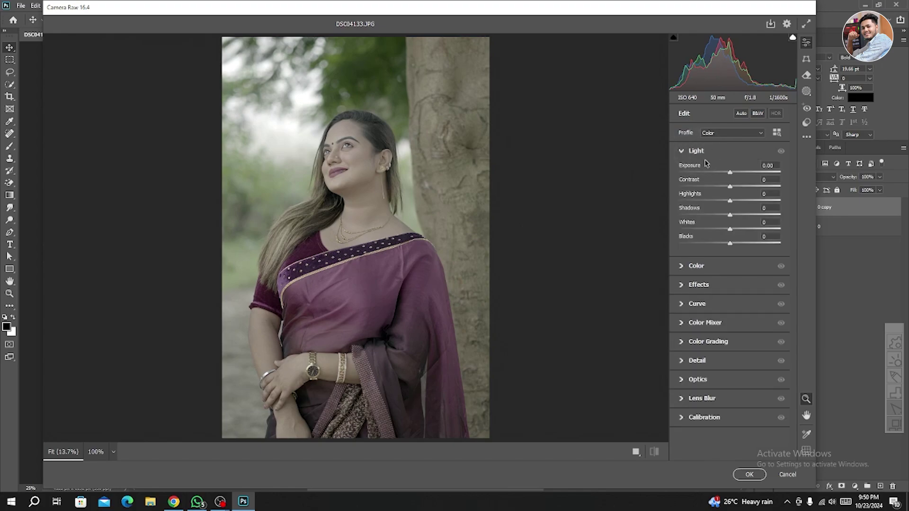
left_click(699, 152)
left_click(697, 172)
left_click(697, 171)
left_click(696, 152)
Step: Raise the portrait's Contrast to +64 in the Camera Raw Light settings
scroll(346, 165, "up", 3)
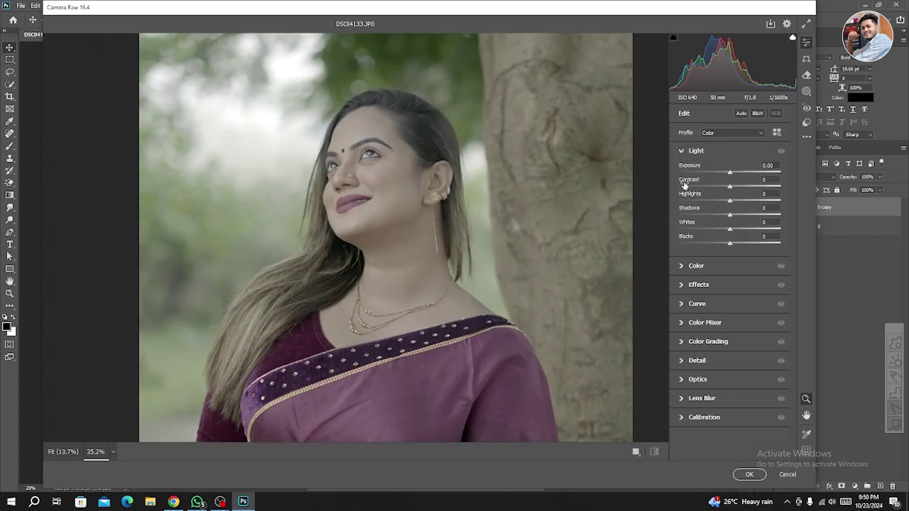
left_click_drag(729, 187, 767, 187)
left_click_drag(381, 185, 401, 232)
left_click_drag(767, 188, 762, 188)
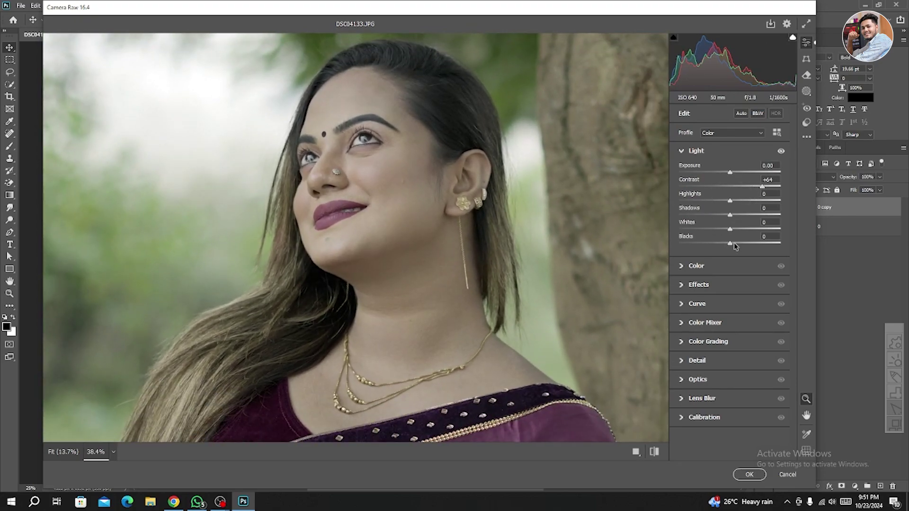
Step: Set Blacks to -27 and Shadows to +20 for the portrait
left_click_drag(731, 245, 717, 246)
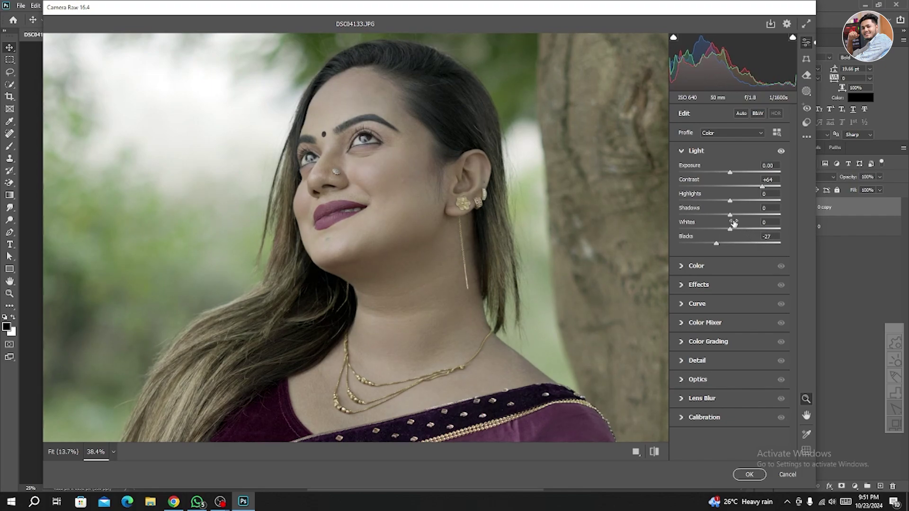
left_click_drag(731, 216, 741, 218)
left_click_drag(453, 180, 437, 228)
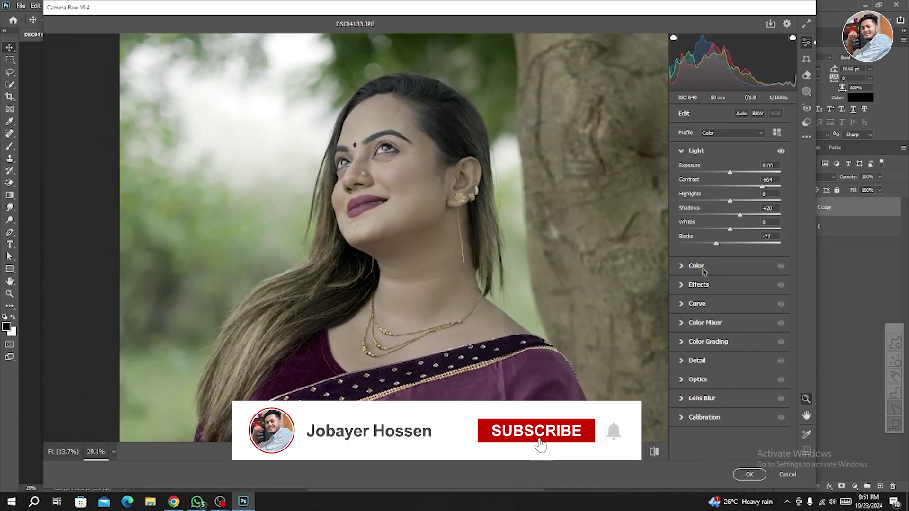
Step: Add Grain at an amount of 4 in the Camera Raw Effects settings
left_click(697, 285)
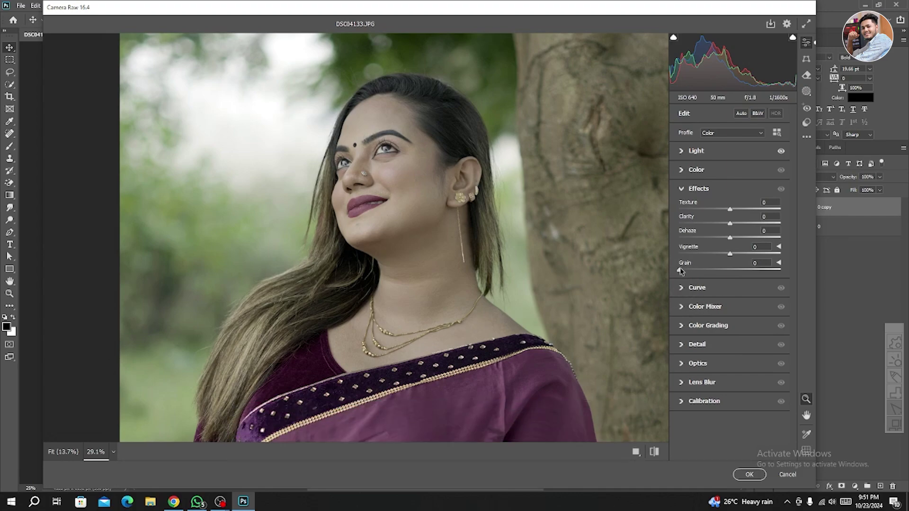
left_click_drag(679, 270, 696, 273)
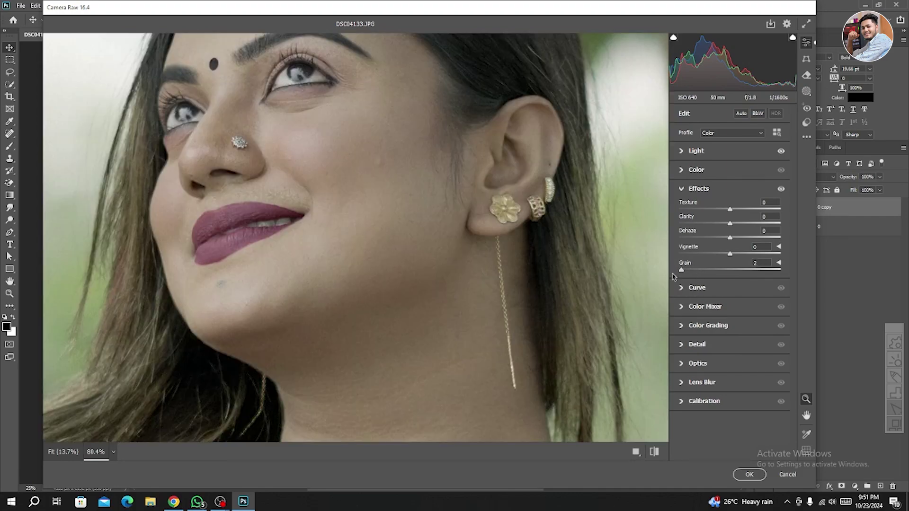
mouse_move(678, 271)
left_mouse_down()
mouse_move(723, 276)
mouse_move(665, 276)
mouse_move(753, 276)
mouse_move(668, 276)
left_mouse_up()
Step: Set Texture to +13, Clarity to +8 and Dehaze to +1 for the portrait
left_click_drag(729, 211, 732, 233)
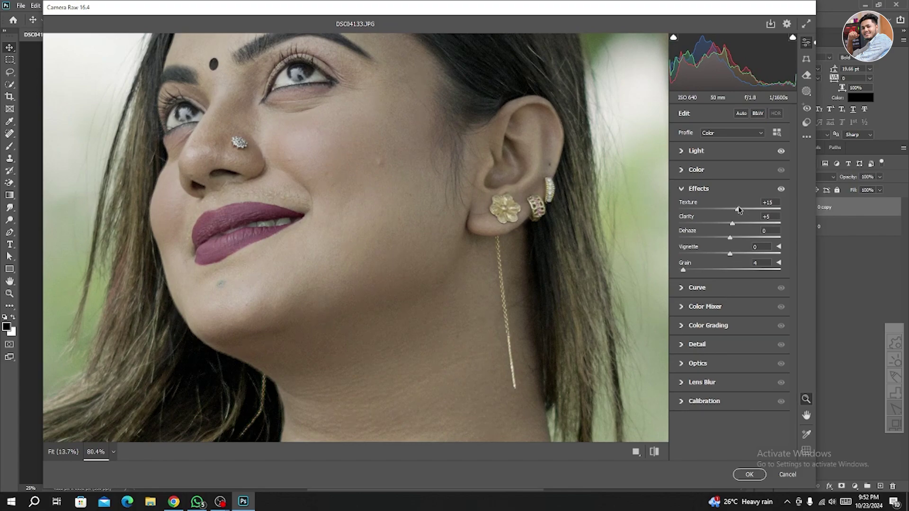
left_click_drag(731, 224, 733, 225)
mouse_move(728, 239)
left_mouse_down()
mouse_move(749, 241)
mouse_move(731, 239)
left_mouse_up()
scroll(427, 162, "down", 7)
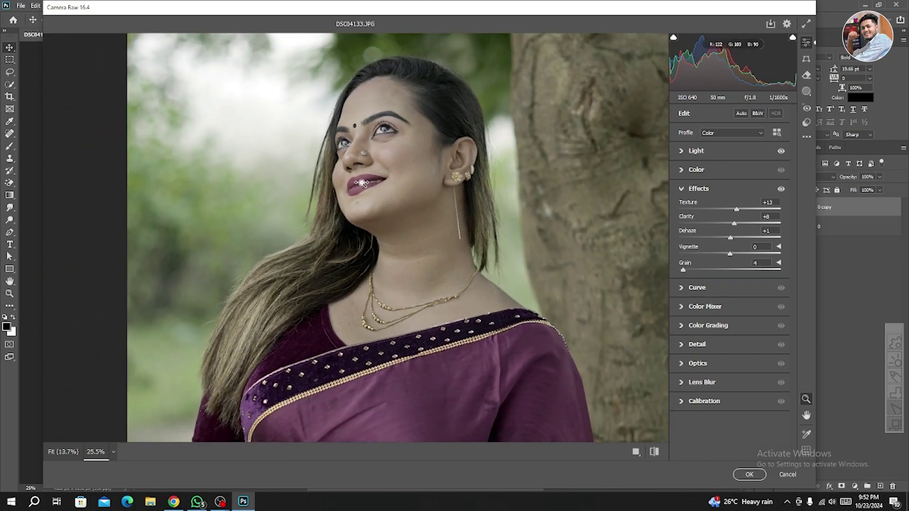
scroll(427, 162, "up", 1)
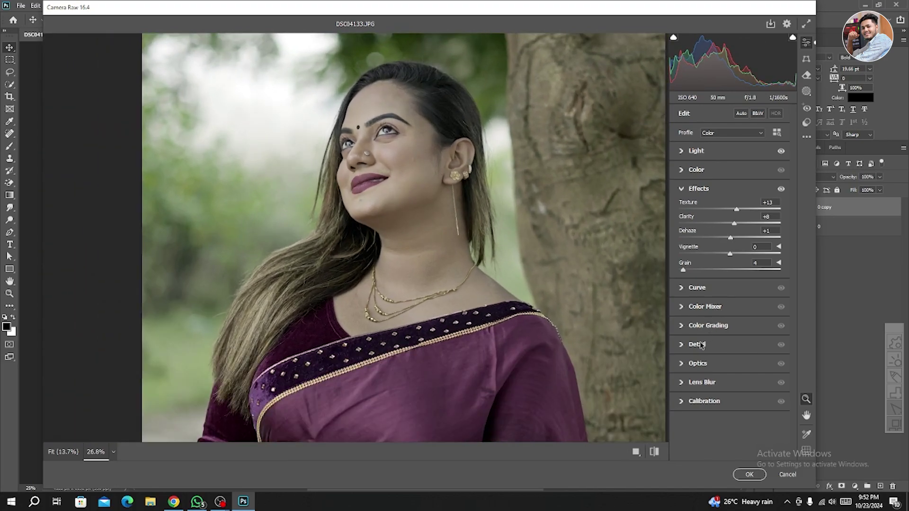
Step: Fine-tune the portrait's Sharpening and Exposure, and apply the Camera Raw Filter to the duplicated layer
left_click(697, 345)
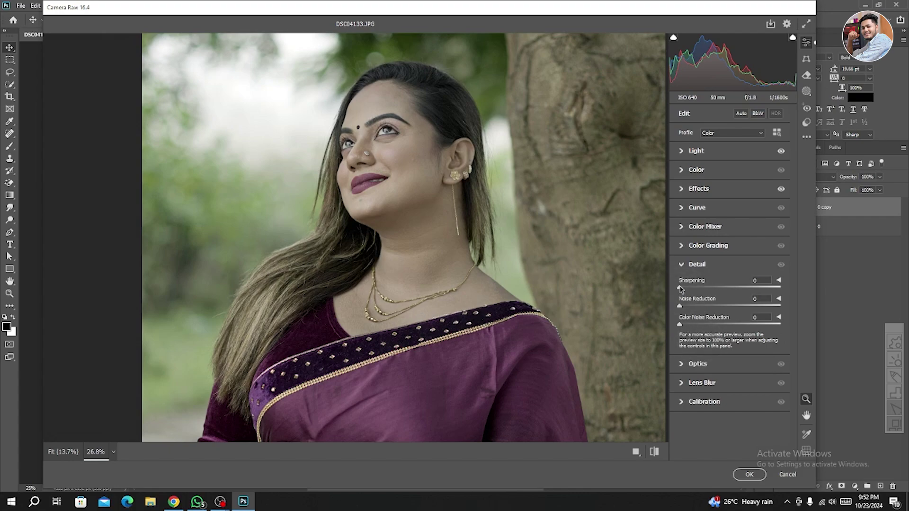
left_click(710, 151)
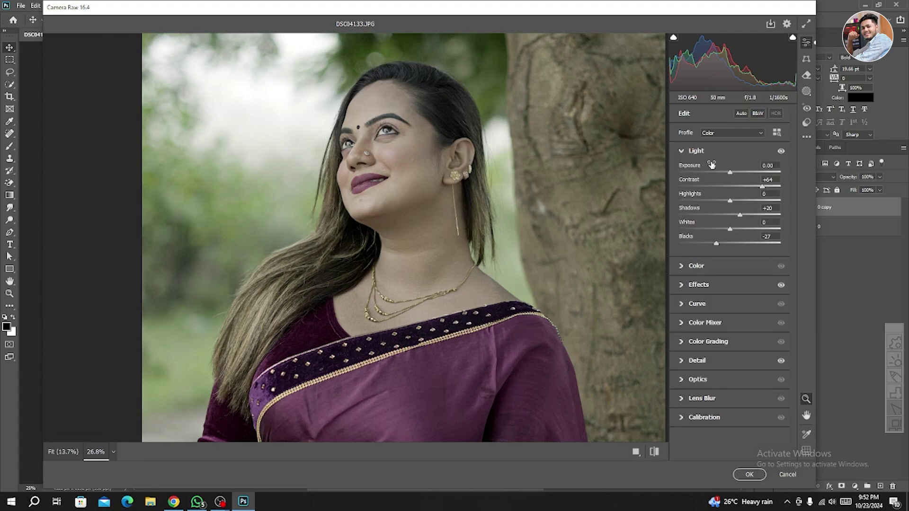
left_click_drag(729, 172, 730, 180)
left_click(697, 379)
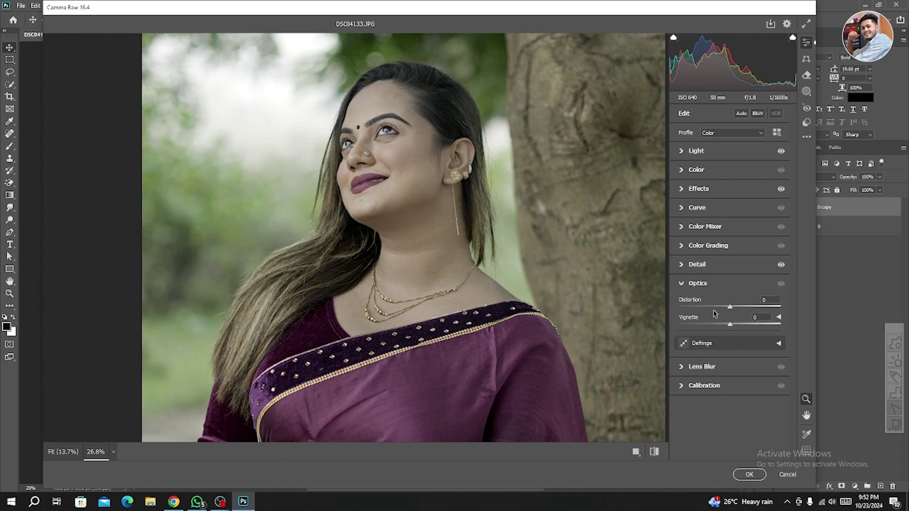
left_click(749, 474)
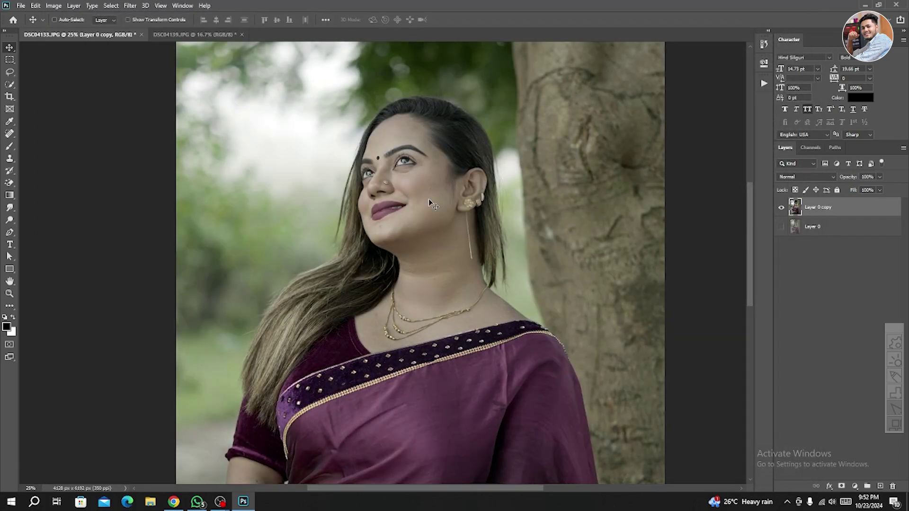
Step: Show the original layer again, toggle the copy's visibility to compare them, and inspect the portrait from face to hands
scroll(429, 198, "down", 1)
scroll(429, 199, "down", 1)
left_click_drag(467, 281, 448, 272)
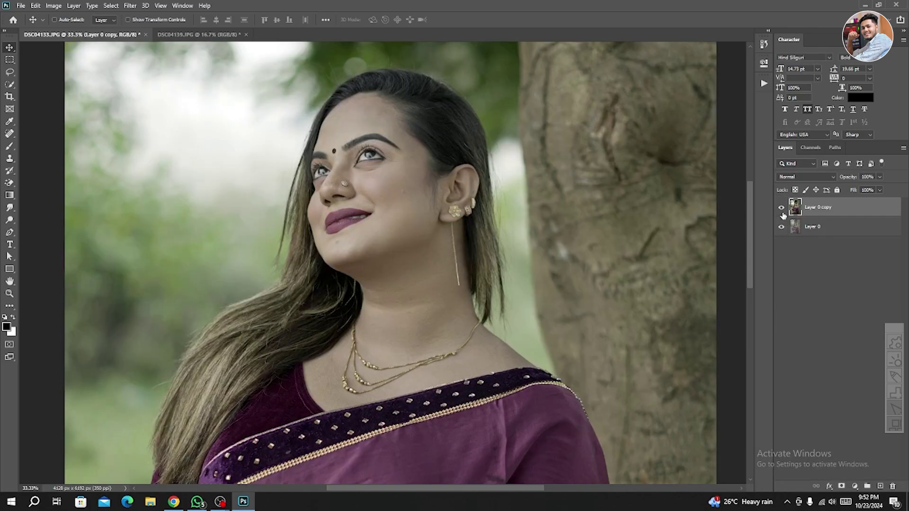
left_click(781, 207)
left_click(780, 209)
scroll(370, 195, "down", 1)
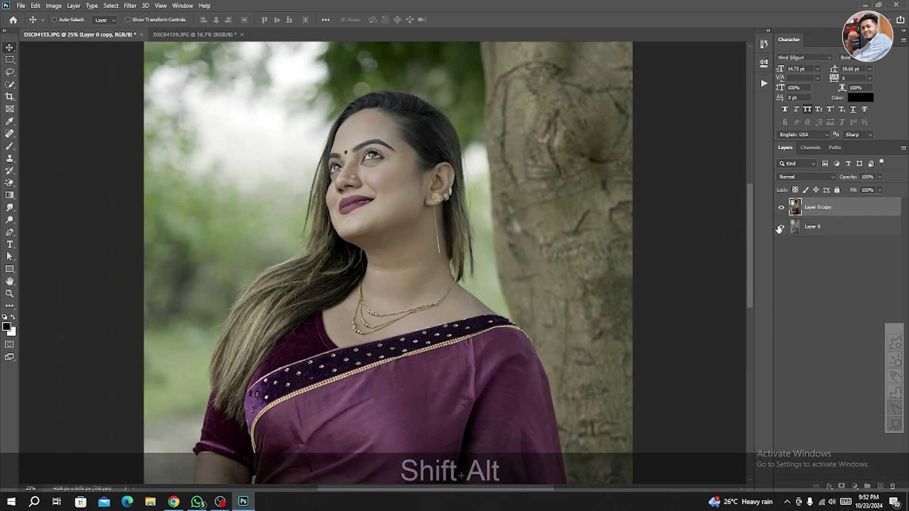
left_click_drag(463, 482, 464, 290)
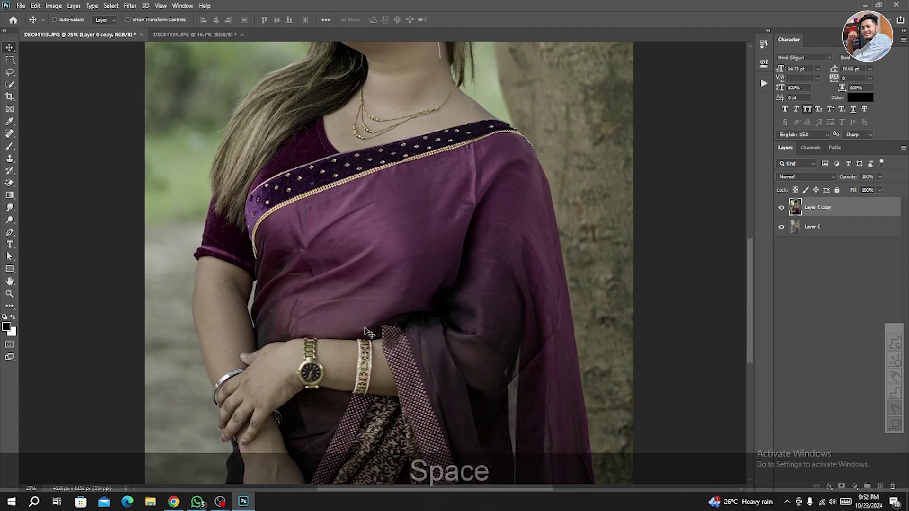
left_click_drag(344, 193, 317, 348)
left_click_drag(334, 216, 356, 266)
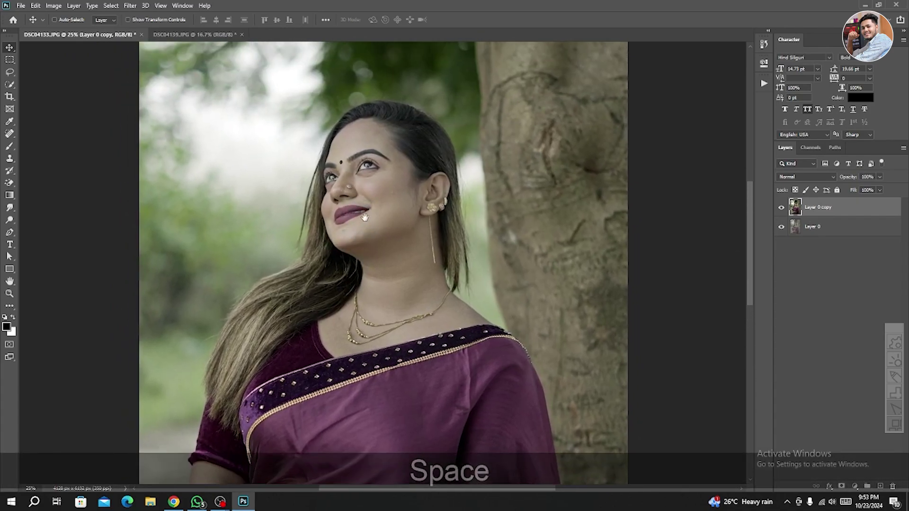
Step: Apply a Shadows/Highlights adjustment to the copy with the Shadows amount reduced well below the default 35%
left_click(53, 6)
mouse_move(69, 31)
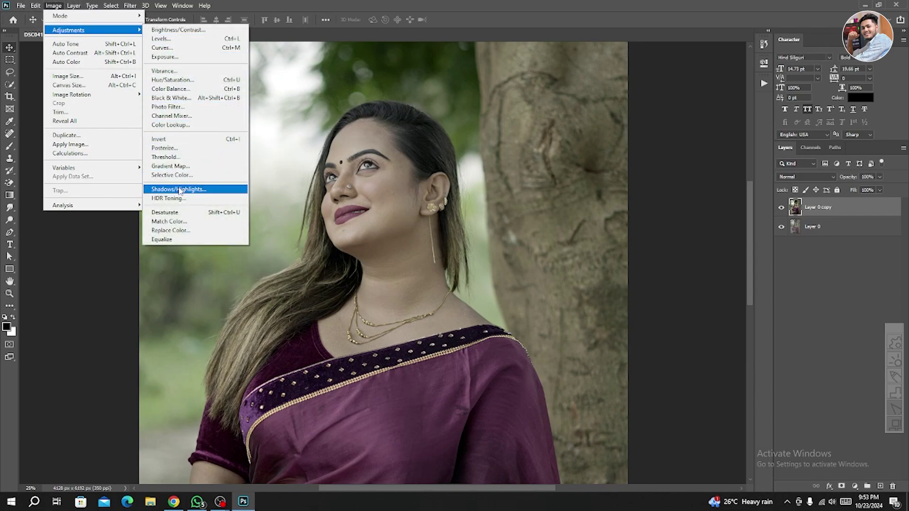
left_click(193, 190)
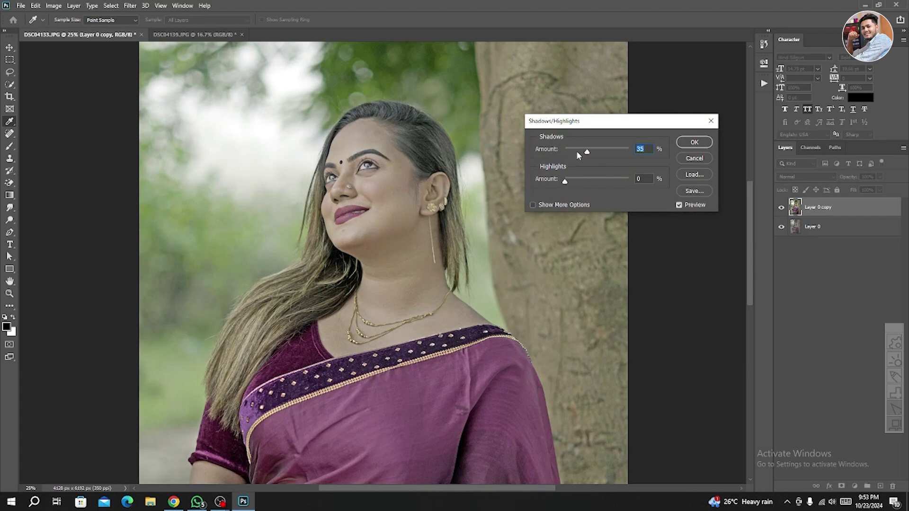
mouse_move(587, 151)
left_mouse_down()
mouse_move(576, 151)
mouse_move(573, 182)
mouse_move(565, 180)
mouse_move(571, 152)
left_mouse_up()
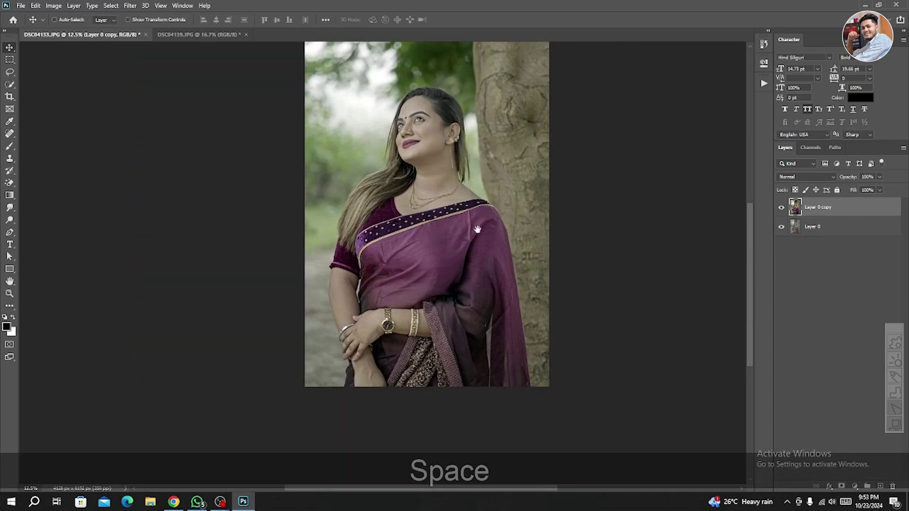
Step: Compare the brightened copy with the original by toggling the copy's visibility, leaving it shown
scroll(410, 185, "up", 1)
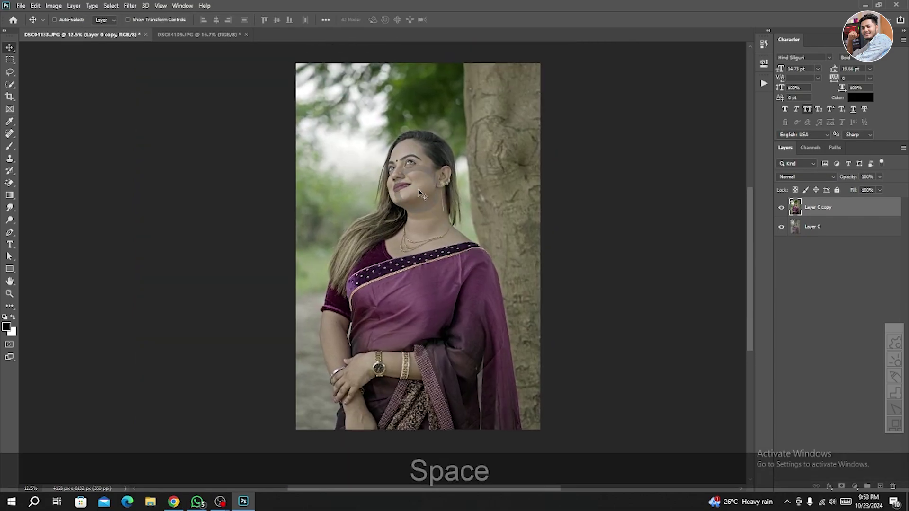
scroll(410, 185, "up", 2)
scroll(410, 185, "up", 1)
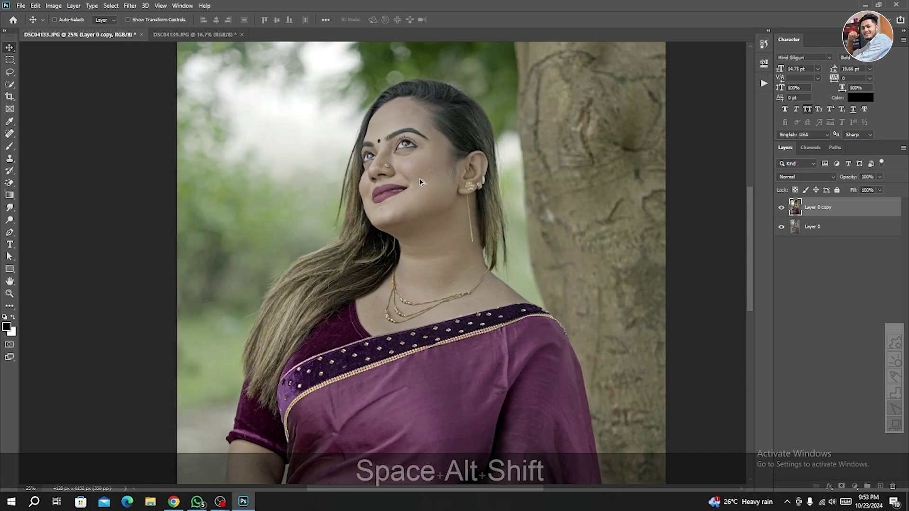
scroll(410, 185, "up", 1)
left_click(780, 207)
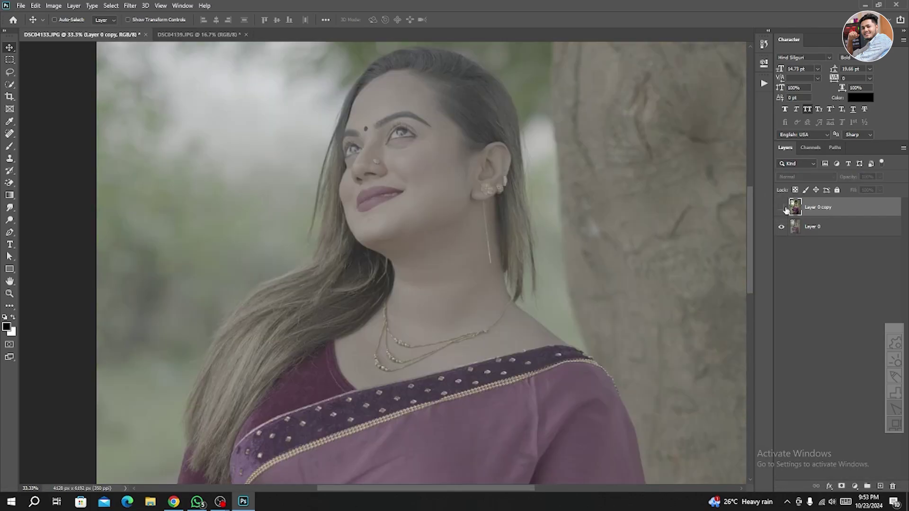
left_click(783, 208)
left_click(783, 208)
left_click(783, 208)
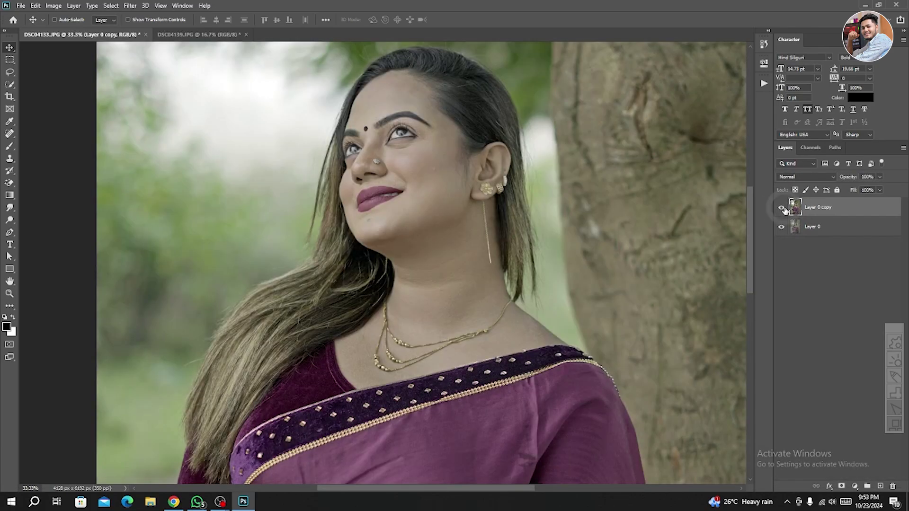
Step: Merge the corrected copy and the original layer into a single layer
scroll(428, 161, "up", 2)
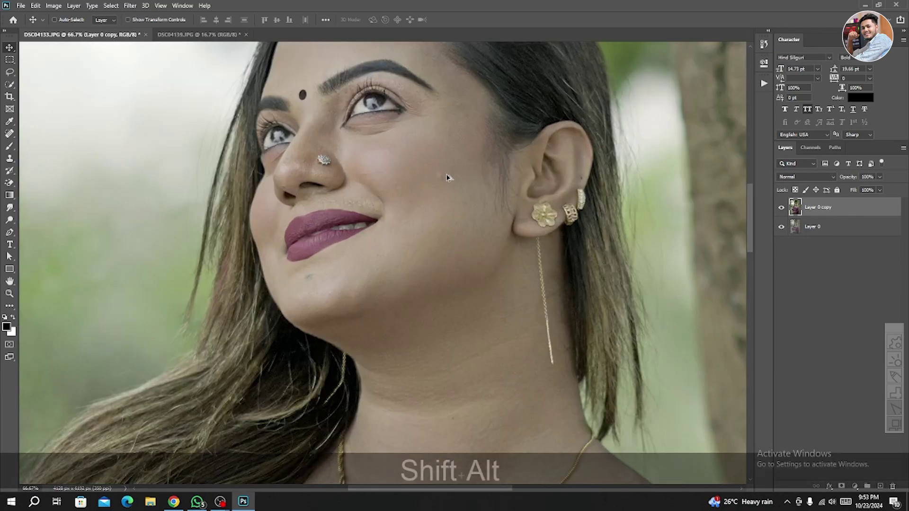
scroll(450, 182, "down", 1)
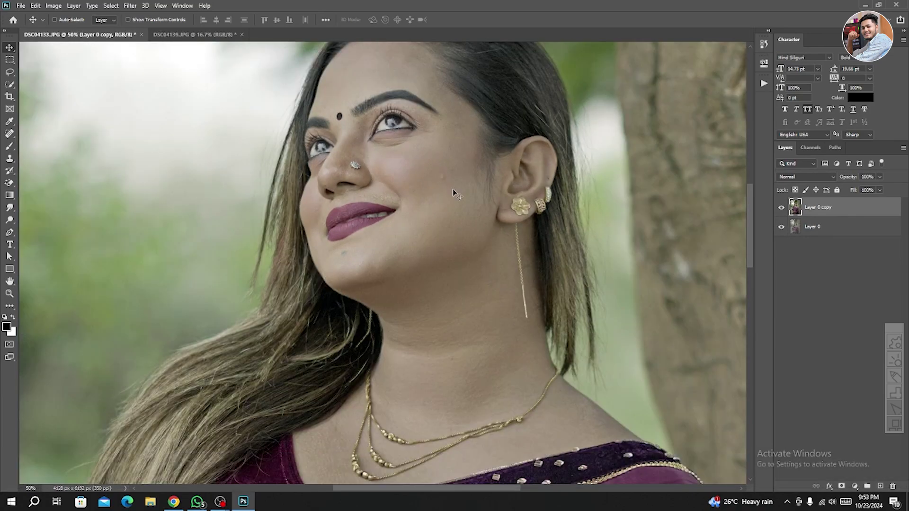
scroll(453, 189, "down", 4)
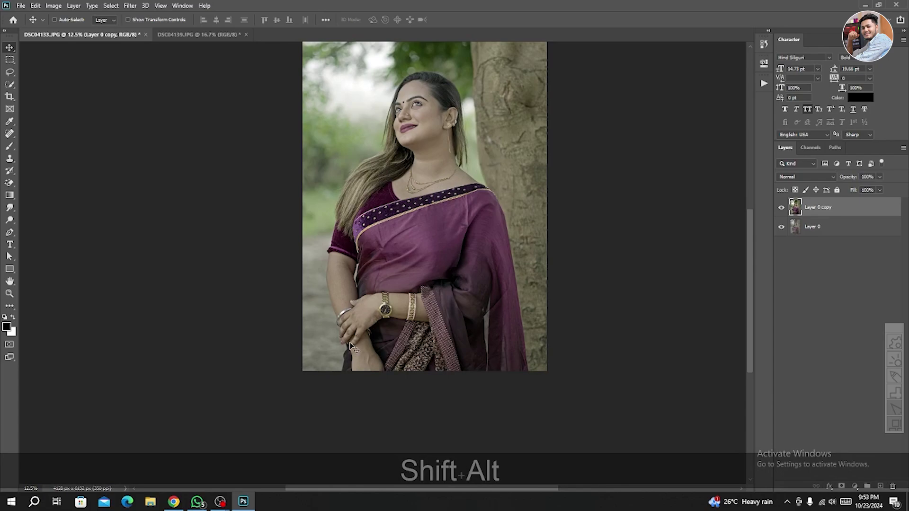
scroll(436, 192, "up", 1)
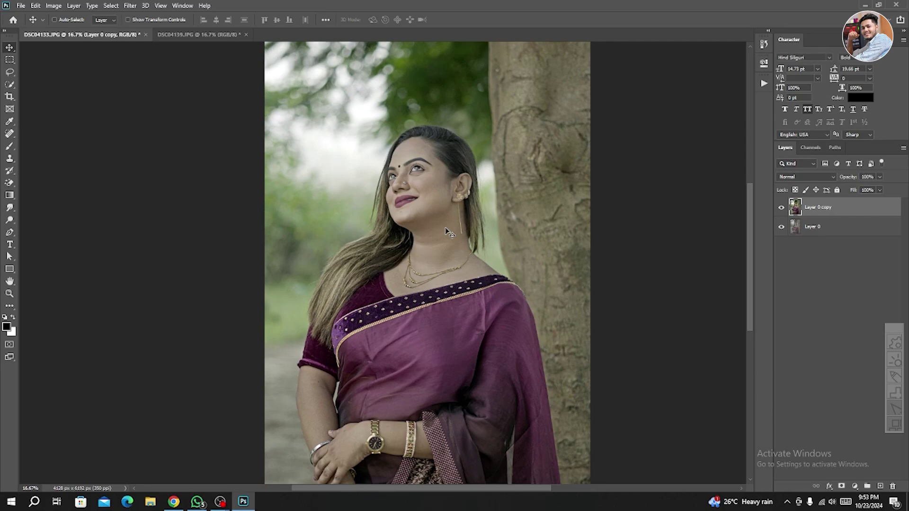
scroll(428, 203, "up", 2)
scroll(428, 203, "down", 1)
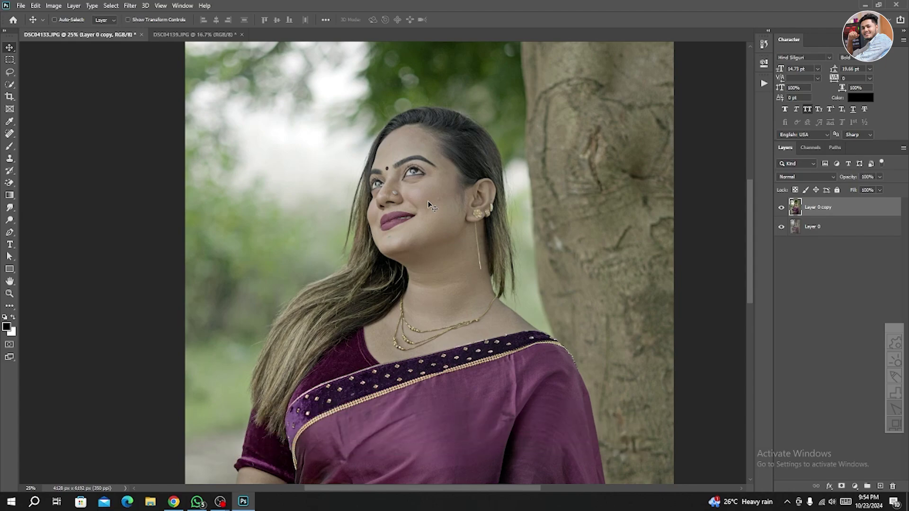
scroll(436, 181, "down", 1)
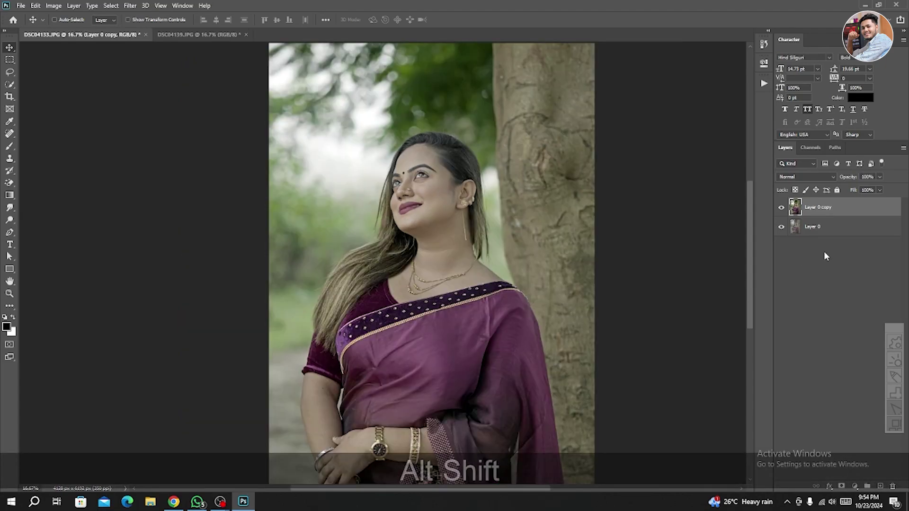
left_click(817, 229, "shift")
key("ctrl+shift+e")
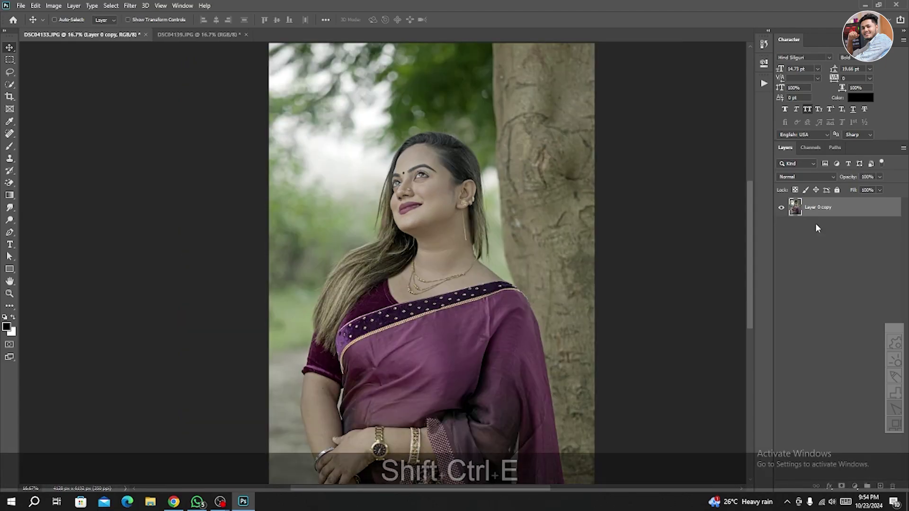
left_click_drag(345, 325, 353, 259)
key("p")
left_click_drag(344, 439, 366, 323)
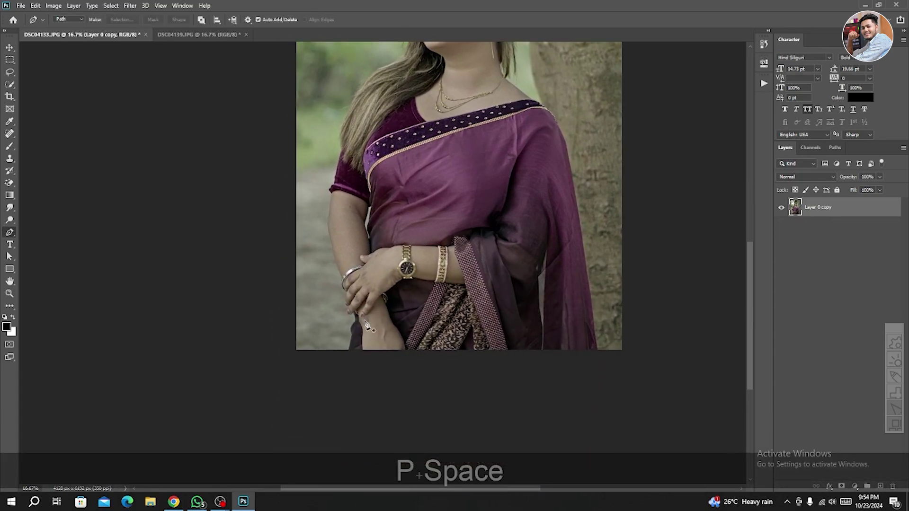
left_click(348, 352)
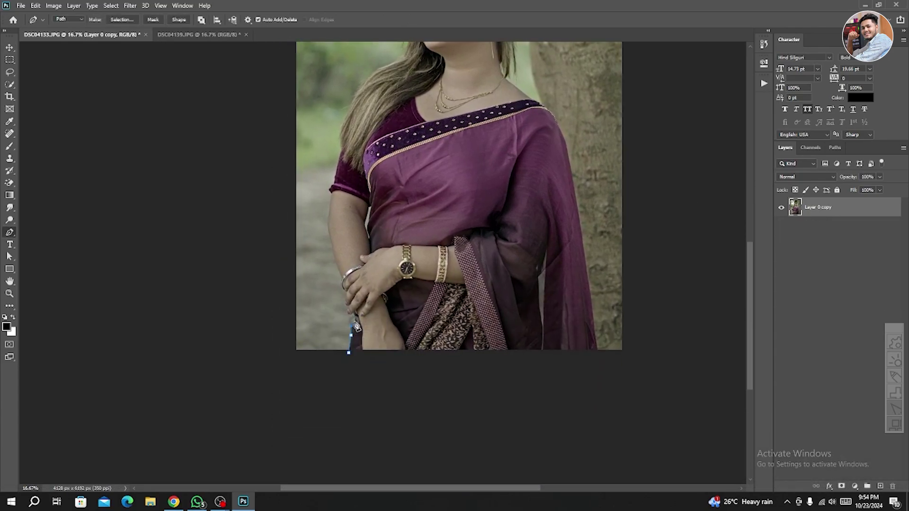
left_click(353, 317)
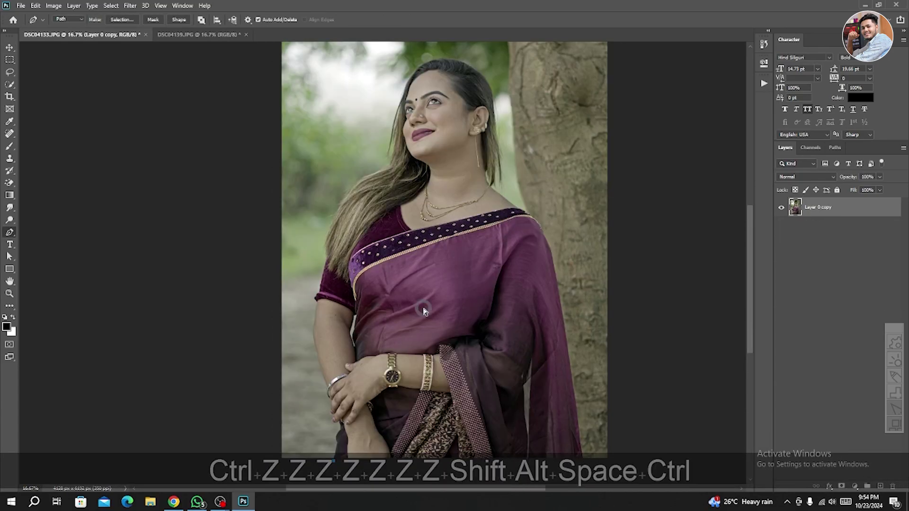
key("ctrl+z")
left_click_drag(470, 219, 448, 313)
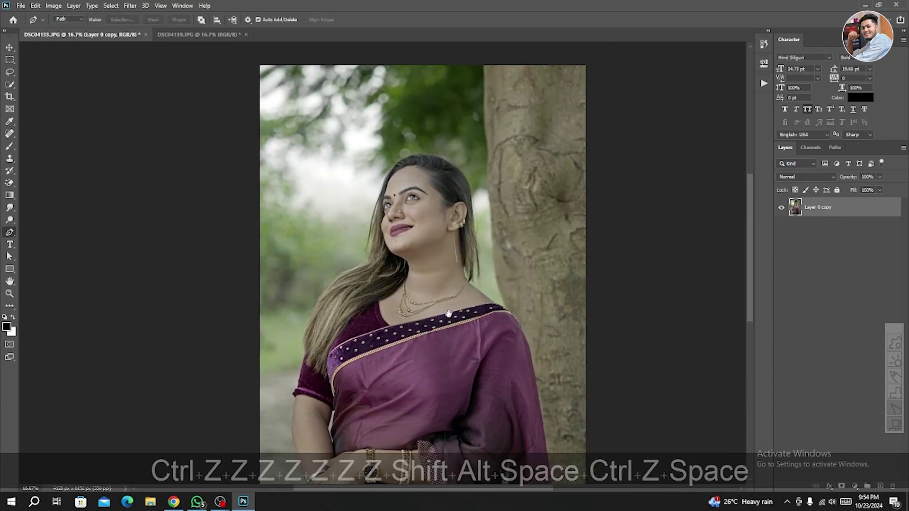
left_click(9, 47)
Step: Switch to the DSC04139.JPG couple photo and apply Auto Contrast to it
left_click(160, 35)
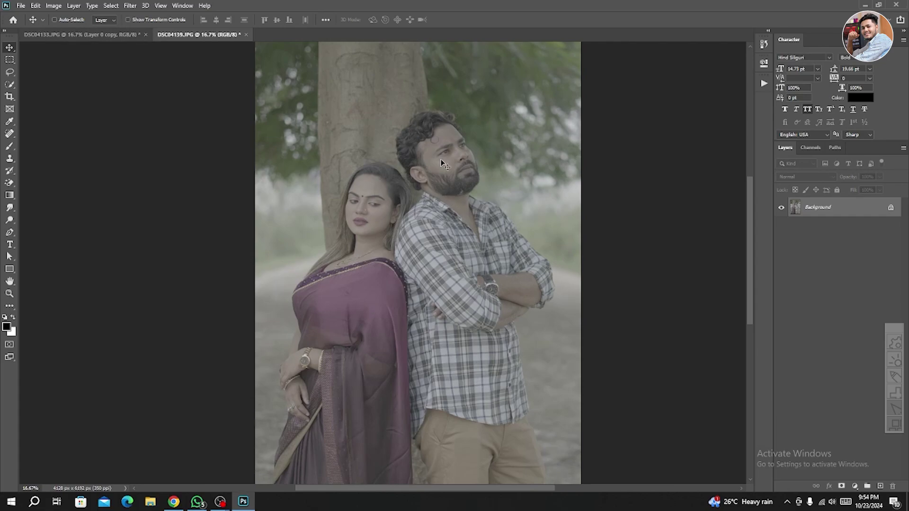
left_click(54, 6)
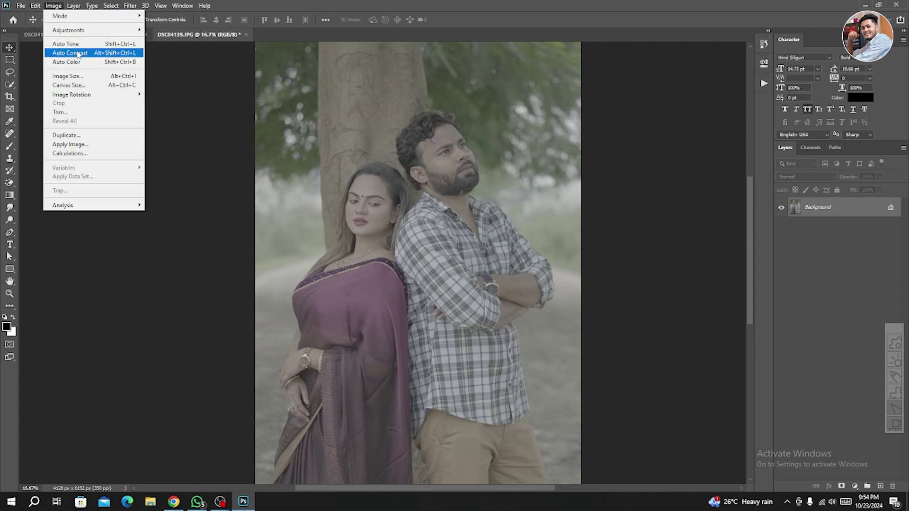
left_click(78, 53)
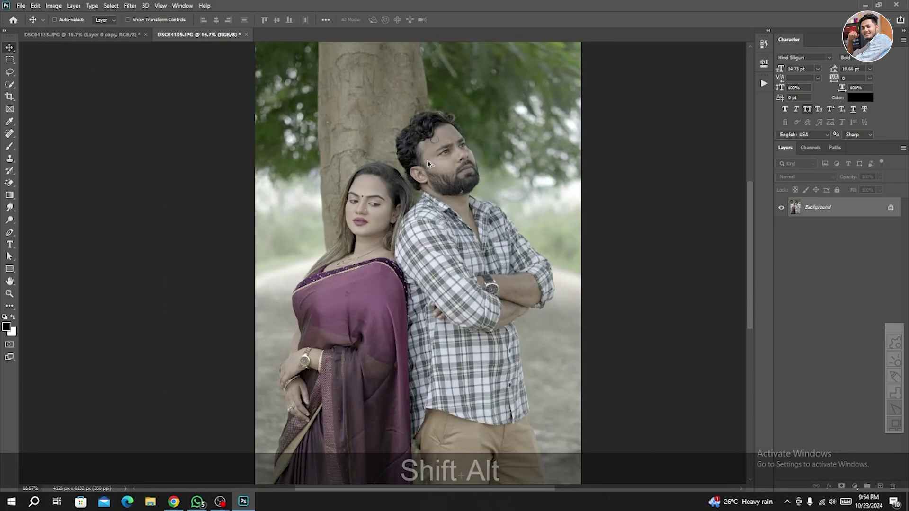
scroll(427, 160, "up", 3)
scroll(427, 161, "down", 2)
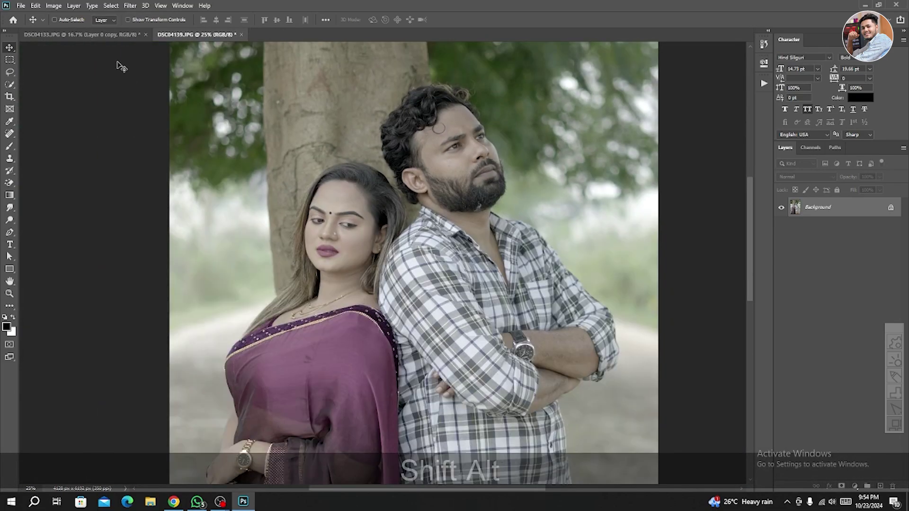
Step: Apply Auto Tone and Auto Color to the couple photo
left_click(54, 5)
left_click(77, 43)
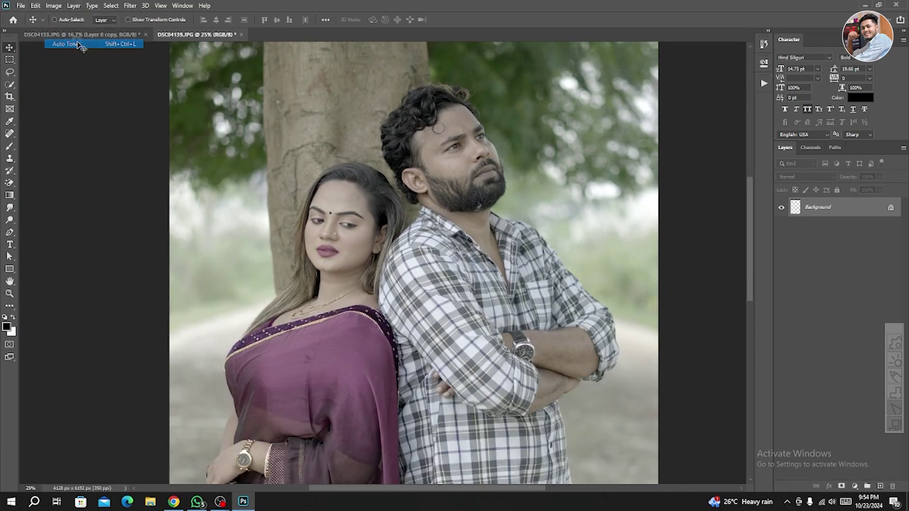
left_click(56, 5)
left_click(80, 63)
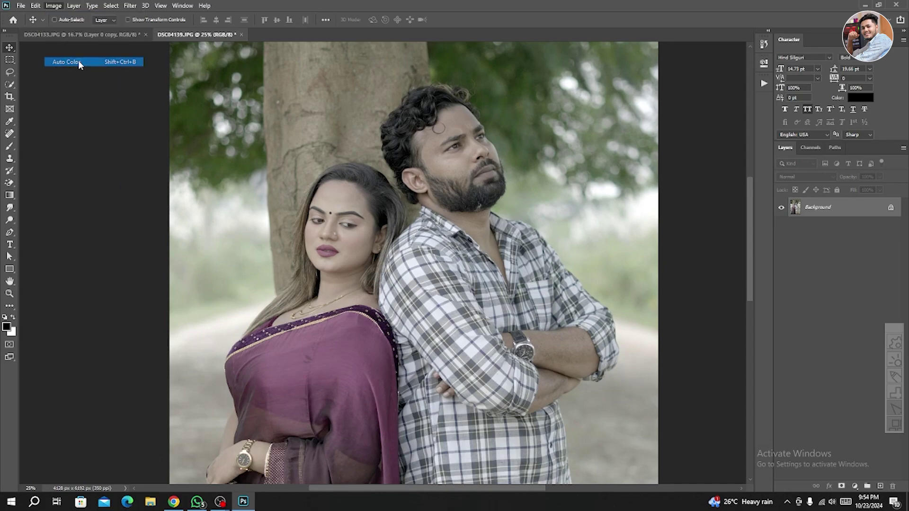
left_click_drag(485, 231, 487, 203)
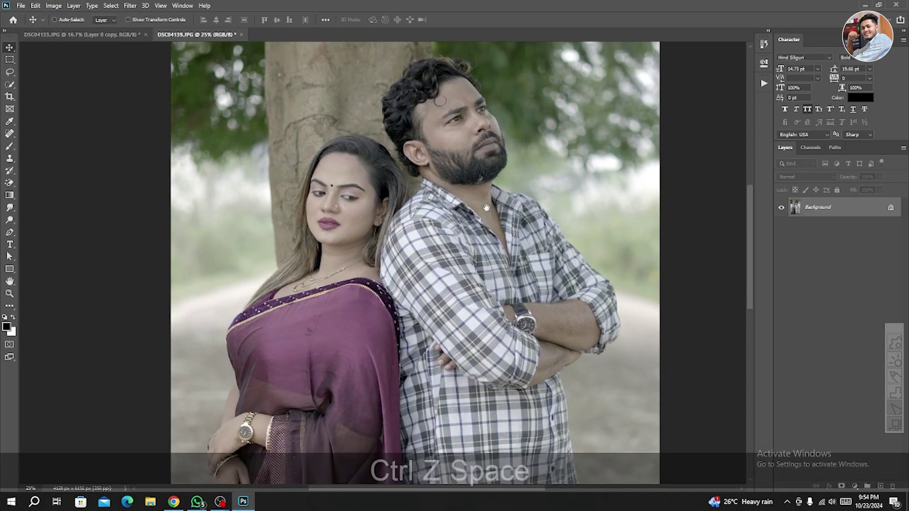
Step: Start the Camera Raw Filter on the couple photo with Contrast +48, Highlights -9, Shadows +29 and Blacks -12
left_click(134, 6)
left_click(152, 63)
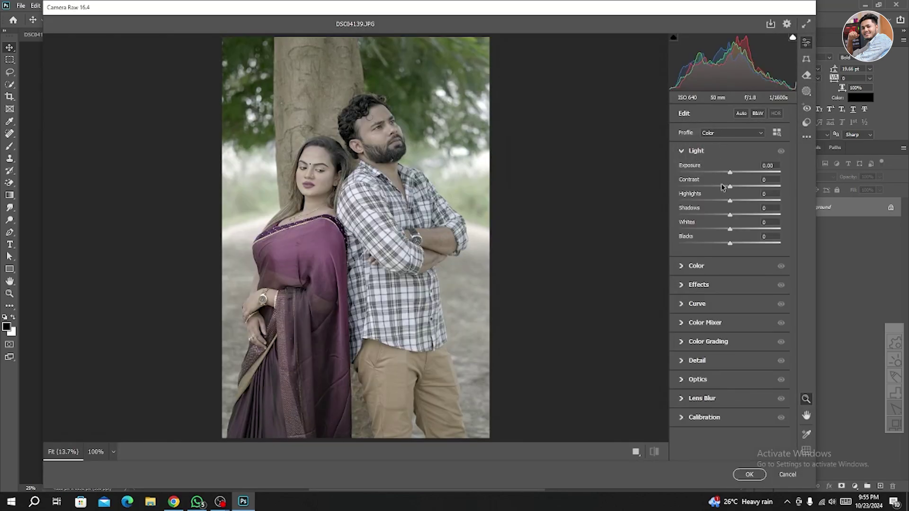
scroll(339, 138, "up", 8)
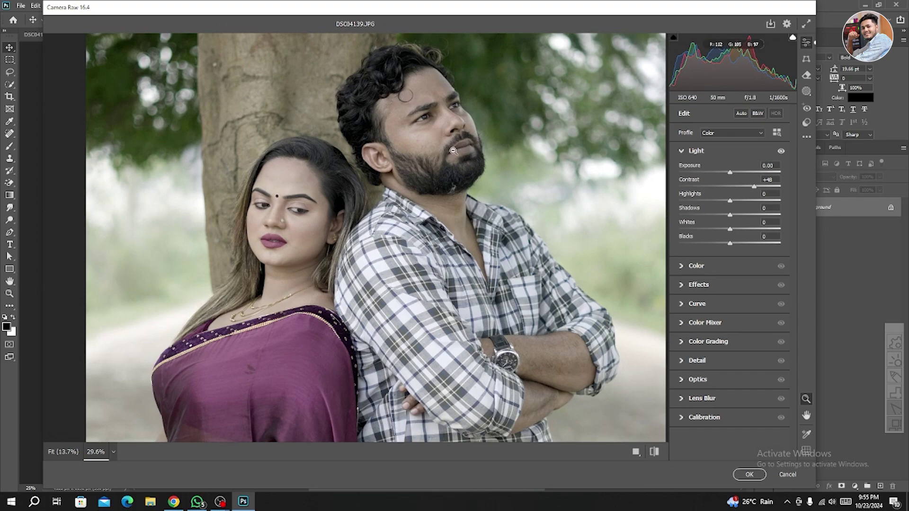
left_click_drag(729, 244, 720, 205)
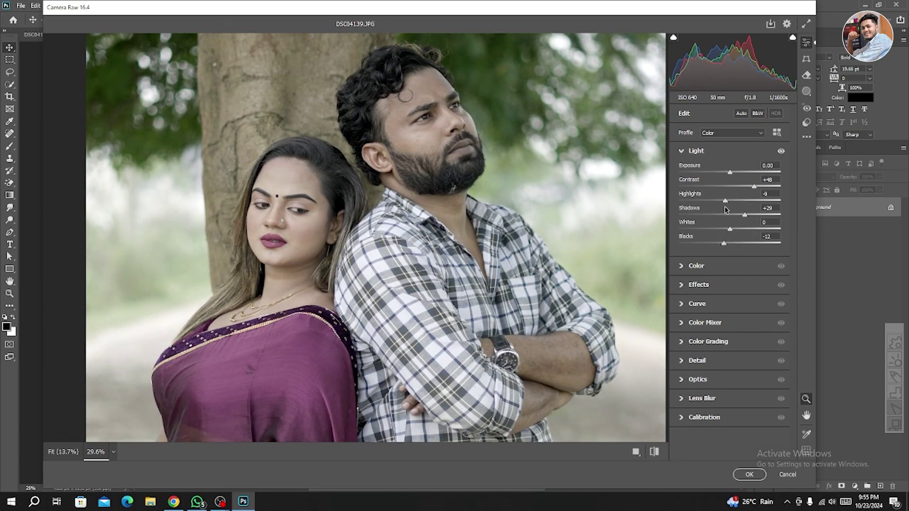
Step: Set Texture +10, Clarity +10, Dehaze +2 and Grain 4, add Sharpening of about 5, and apply the Camera Raw Filter
left_click(699, 284)
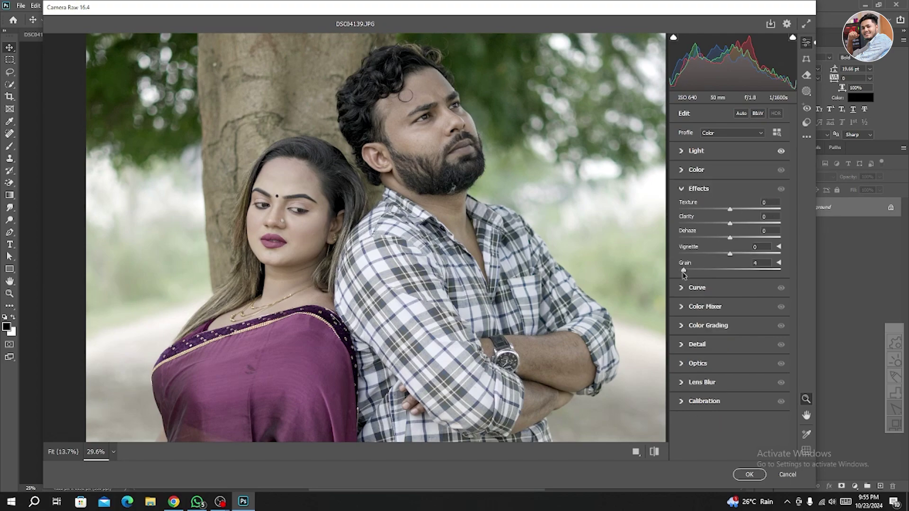
left_click(734, 223)
left_click_drag(729, 238, 730, 238)
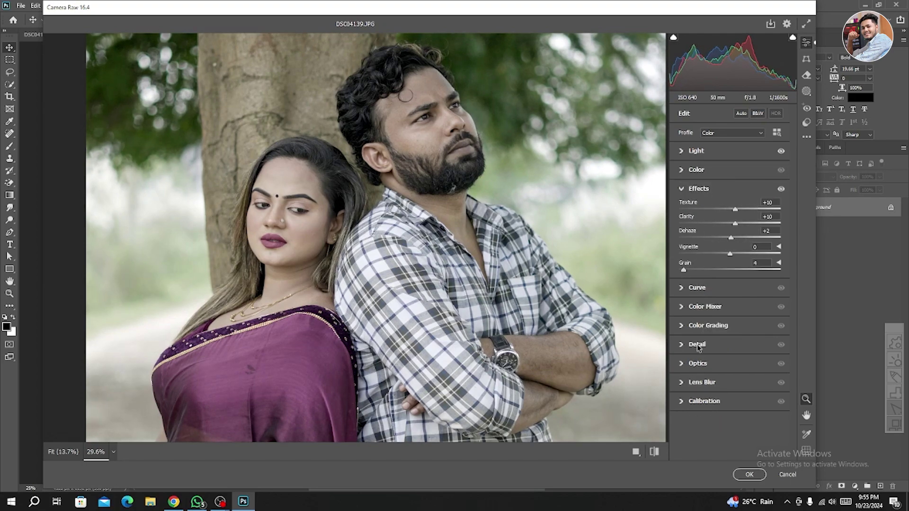
left_click(696, 345)
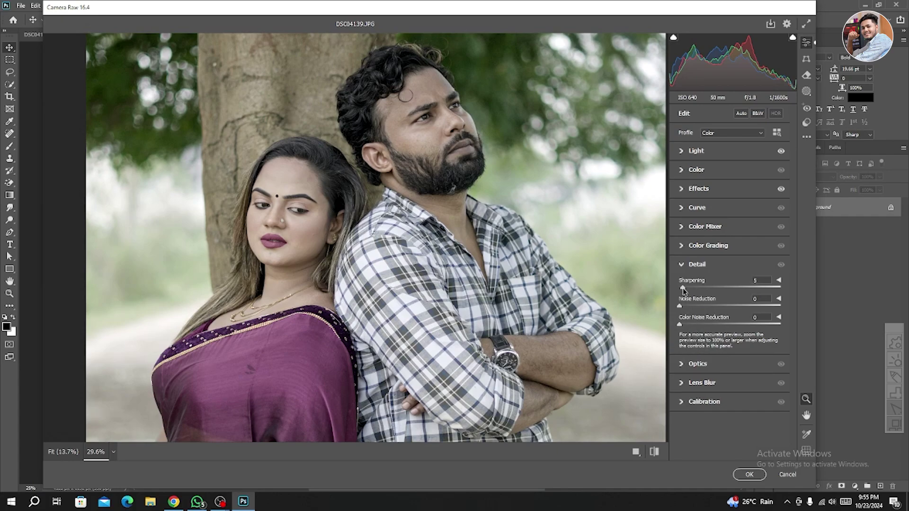
left_click(750, 475)
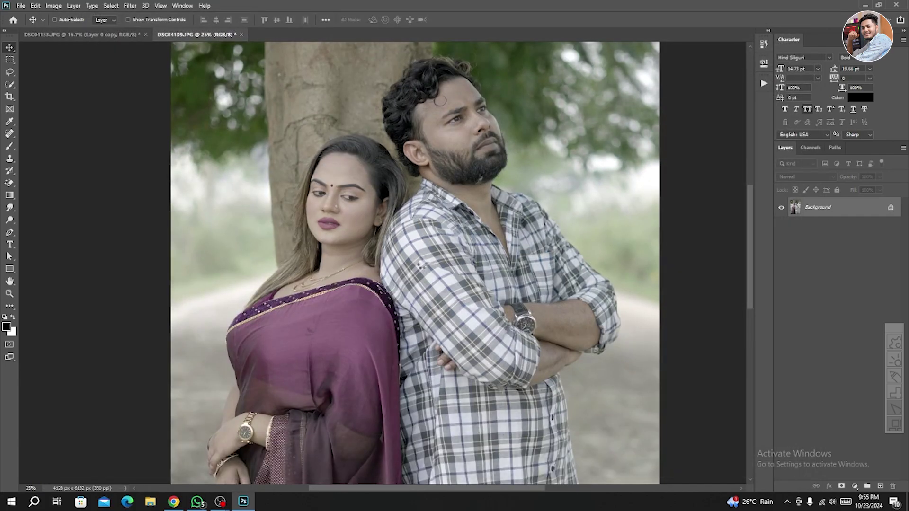
Step: Apply a Shadows/Highlights adjustment to the filtered couple photo
scroll(355, 218, "up", 3)
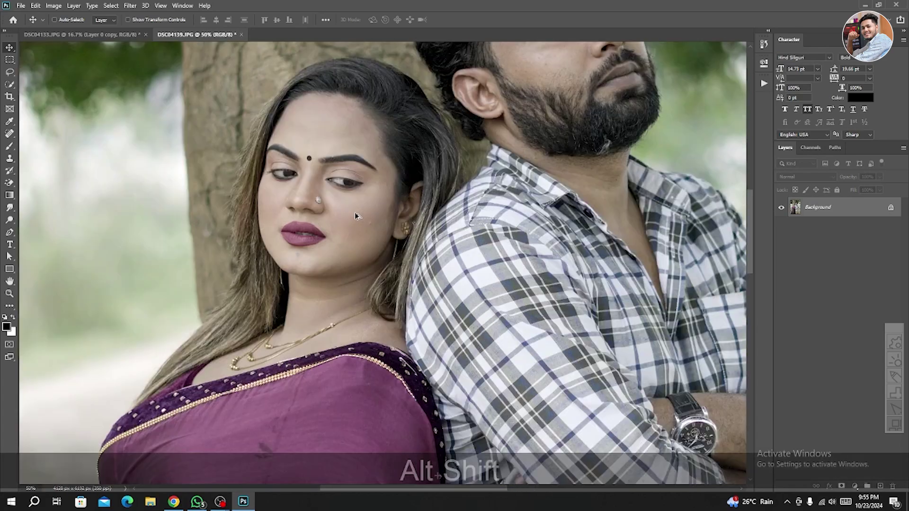
left_click_drag(475, 198, 397, 362)
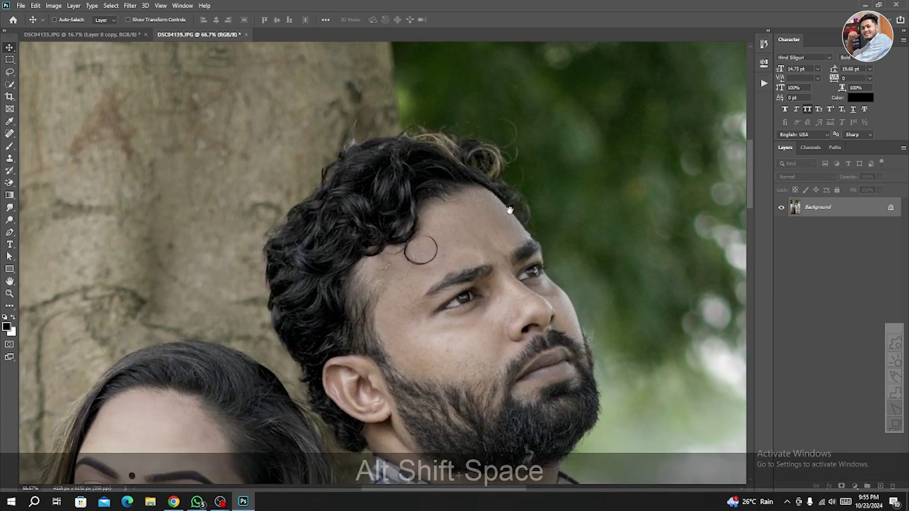
left_click_drag(510, 213, 502, 105)
scroll(458, 191, "up", 1)
scroll(504, 236, "down", 6)
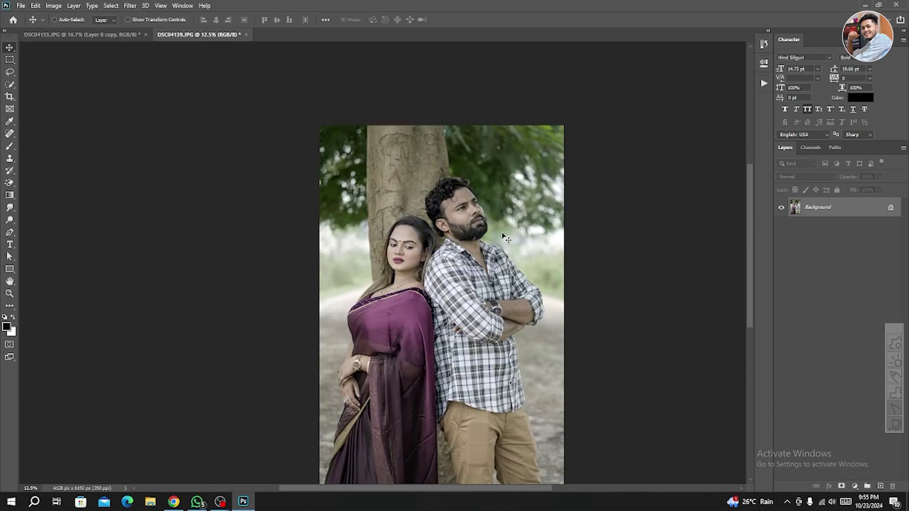
left_click(54, 5)
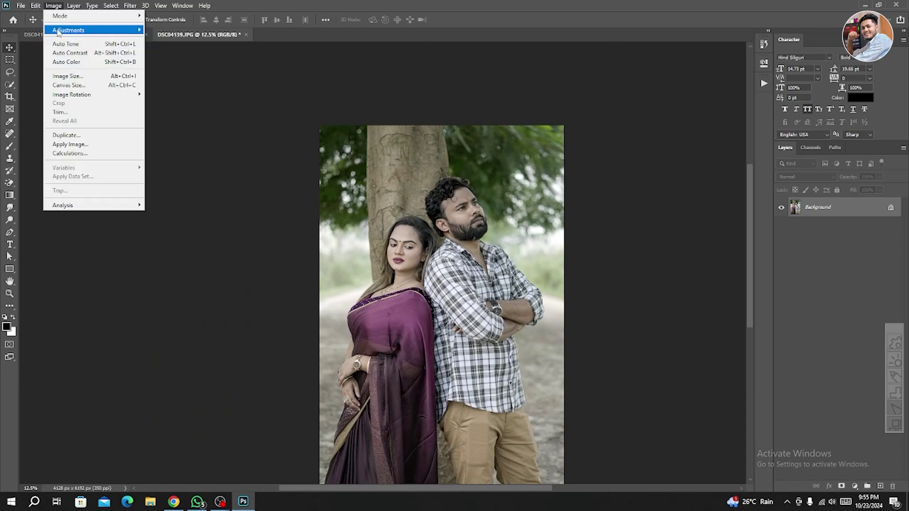
mouse_move(58, 32)
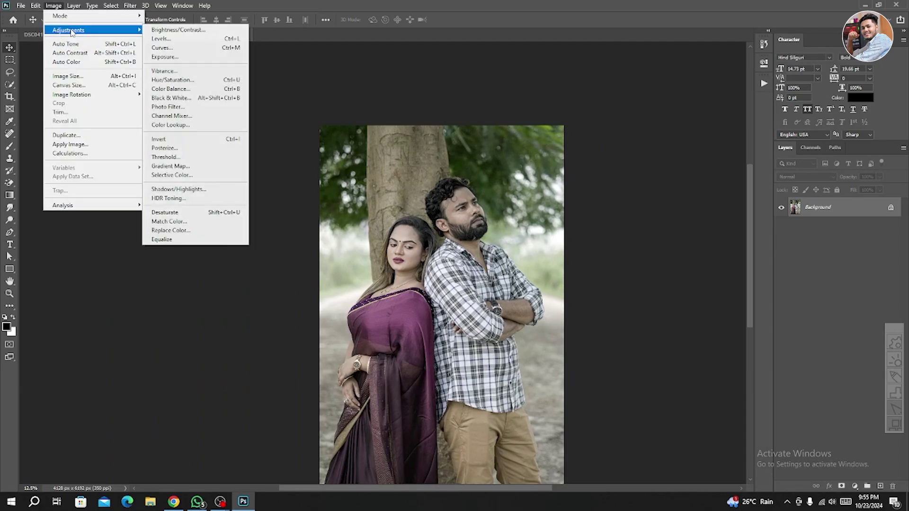
left_click(173, 190)
left_click_drag(577, 150, 566, 184)
left_click(693, 142)
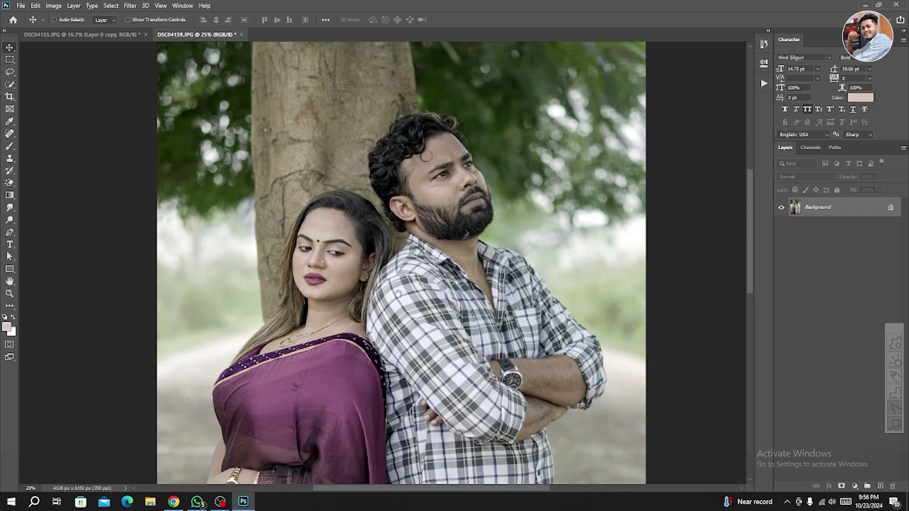
Step: Examine the color-corrected couple photo, both close up on the faces and as a whole
left_click_drag(411, 320, 451, 219)
left_click(424, 153, "alt+shift")
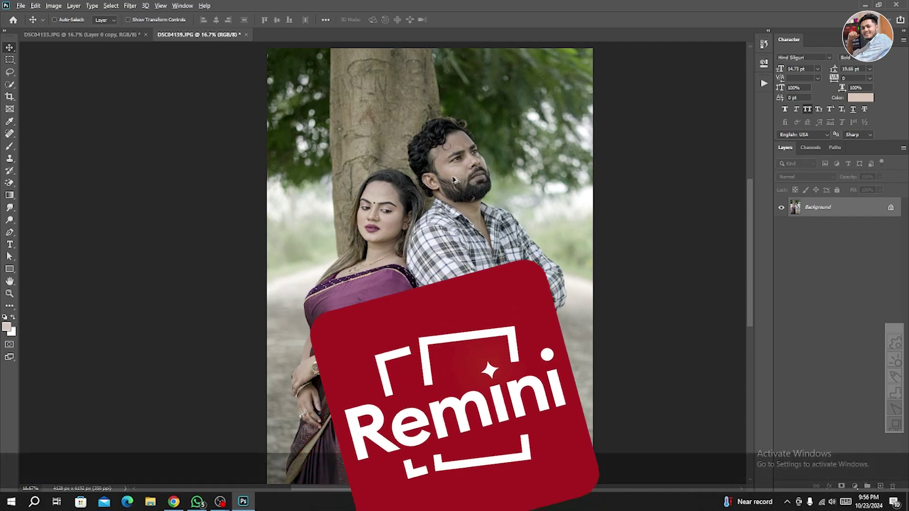
scroll(454, 179, "up", 1)
left_click(55, 5)
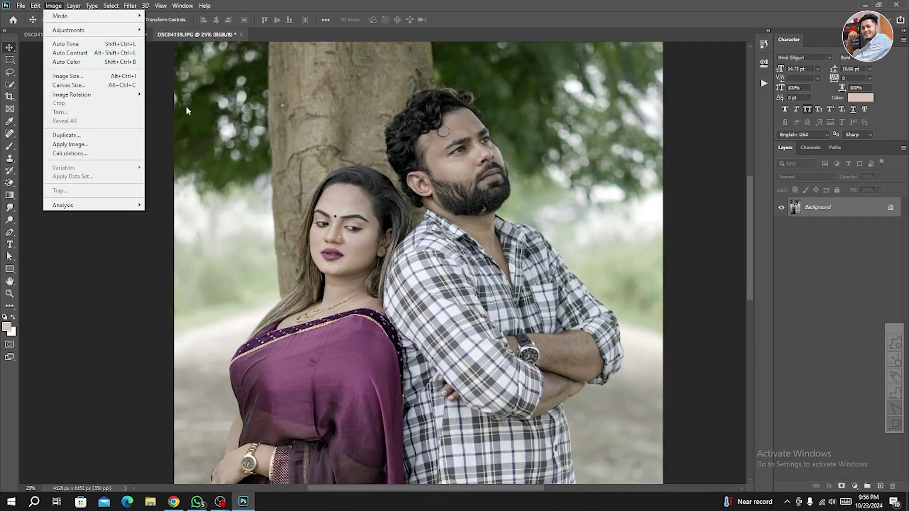
mouse_move(130, 5)
left_click(459, 202)
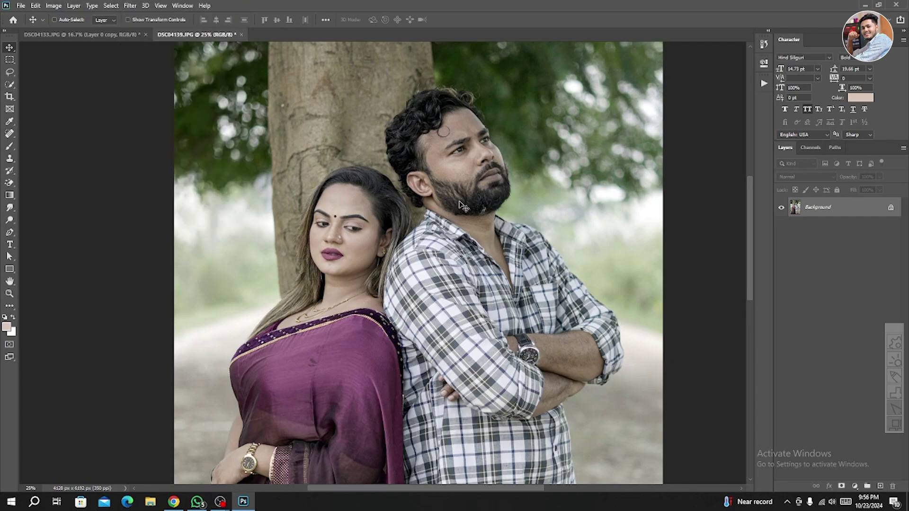
scroll(458, 203, "down", 1)
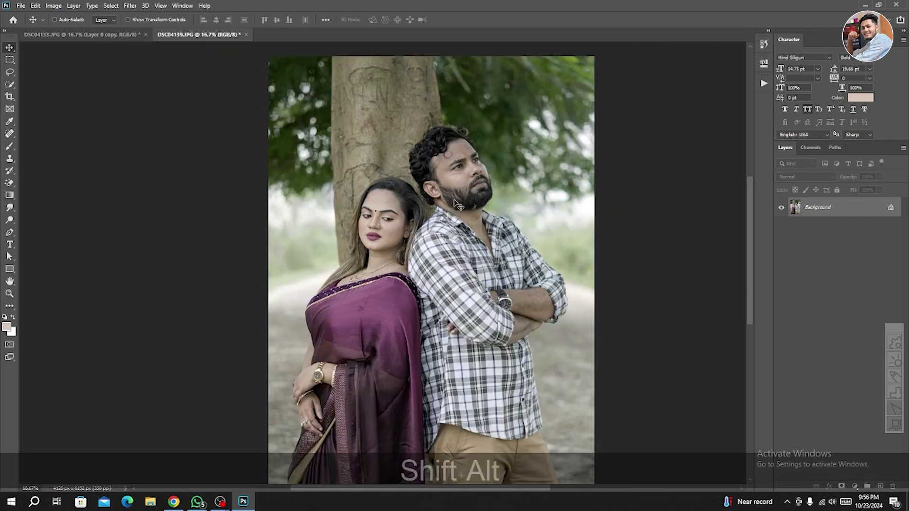
left_click_drag(459, 277, 442, 274)
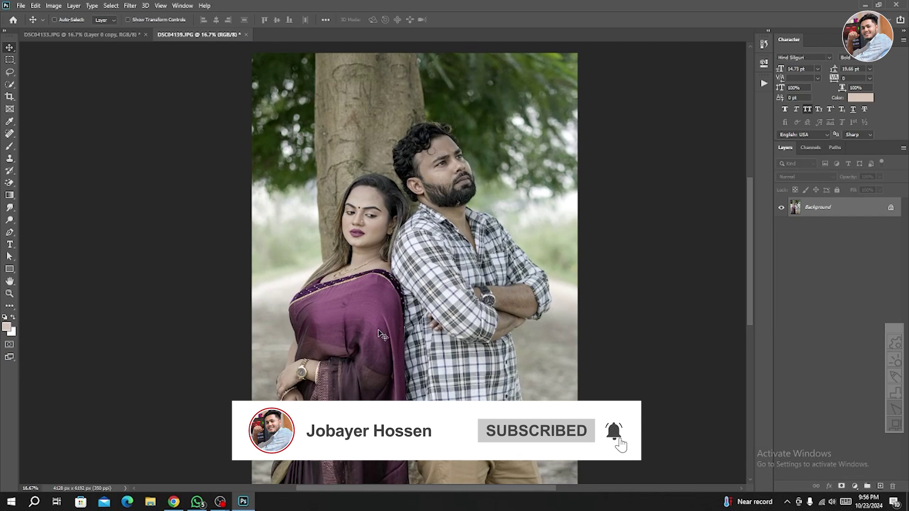
scroll(405, 246, "down", 1)
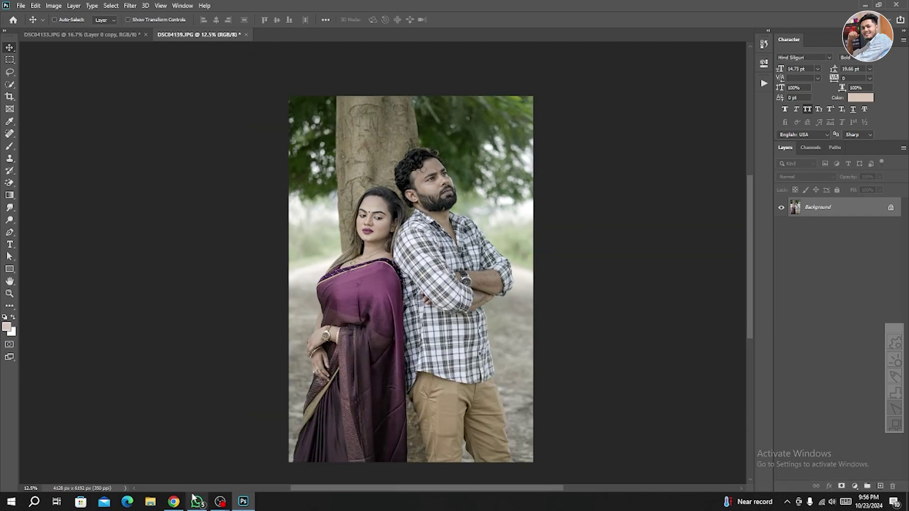
Step: Switch to the Google Docs course outline in Chrome, highlight the Face Retouching topic, and return to Photoshop
left_click(173, 502)
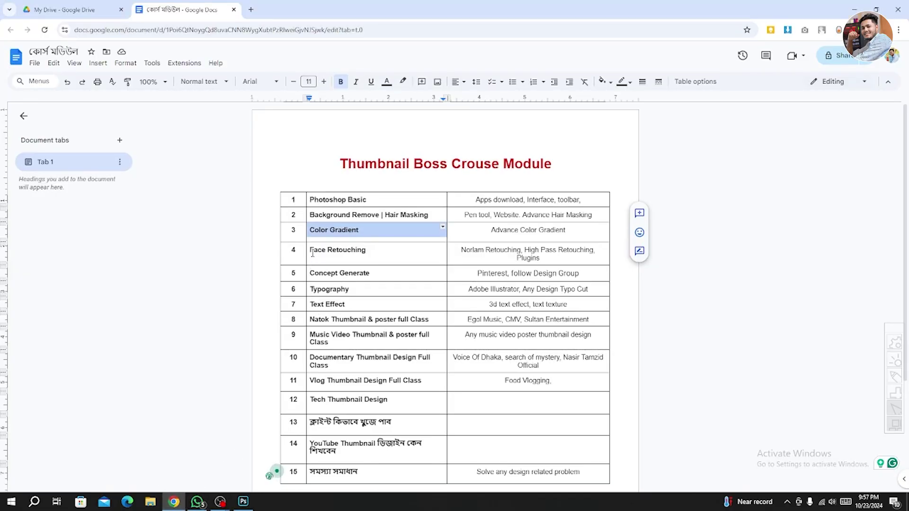
left_click_drag(312, 252, 374, 254)
left_click(243, 501)
Step: Examine the skin on the woman's and the man's faces up close for areas needing retouching
scroll(378, 227, "up", 2)
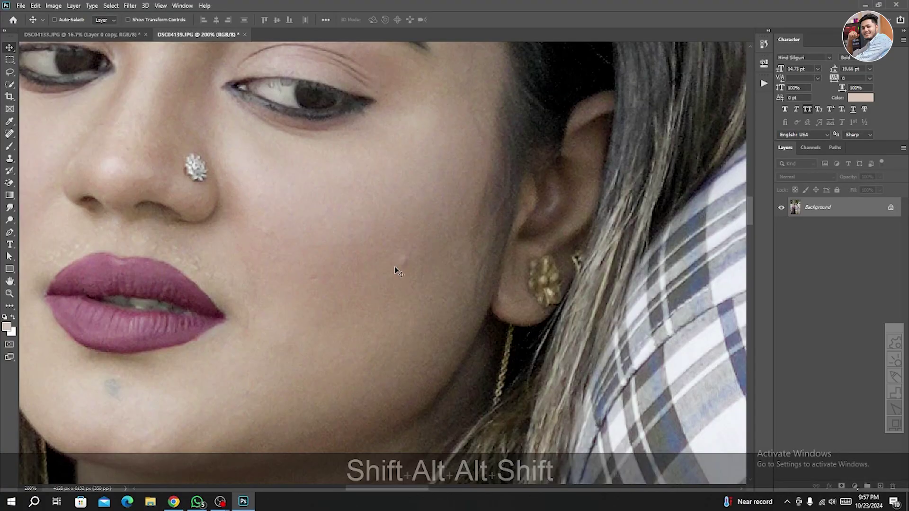
scroll(395, 264, "down", 1)
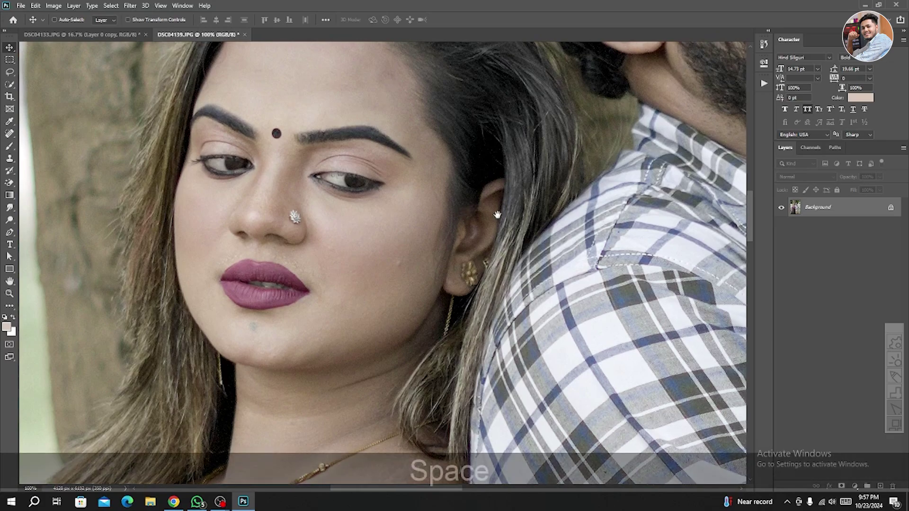
left_click_drag(504, 203, 423, 276)
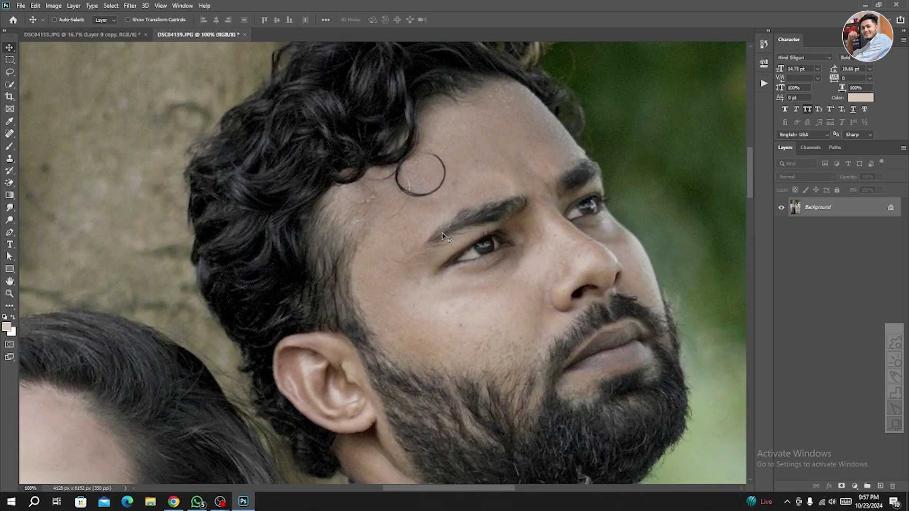
scroll(423, 274, "down", 1)
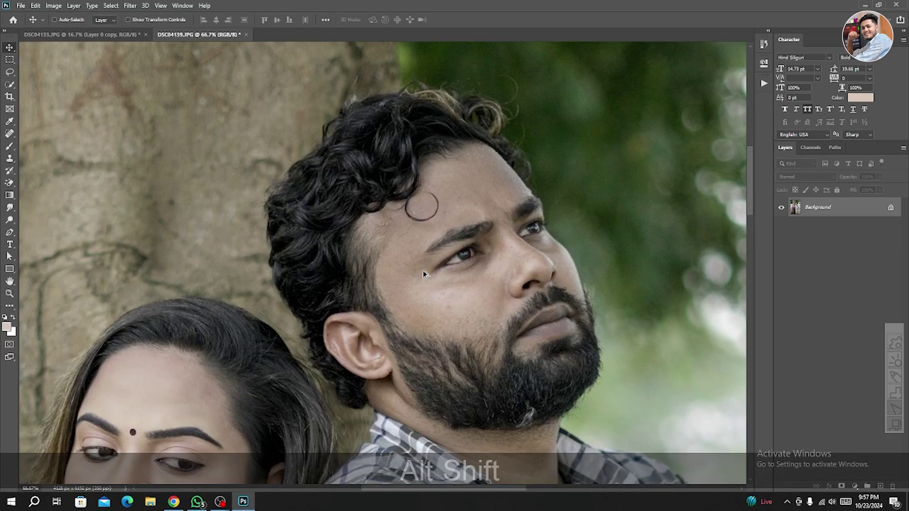
scroll(422, 271, "up", 1)
scroll(422, 271, "down", 1)
Step: Check the course module outline in Chrome again and return to the couple photo in Photoshop
left_click(197, 502)
left_click(174, 501)
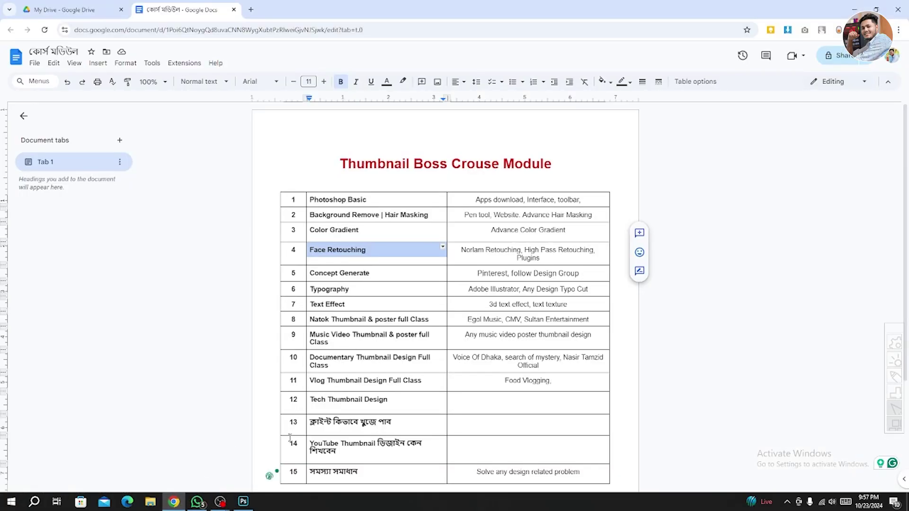
left_click(243, 501)
scroll(450, 293, "down", 1)
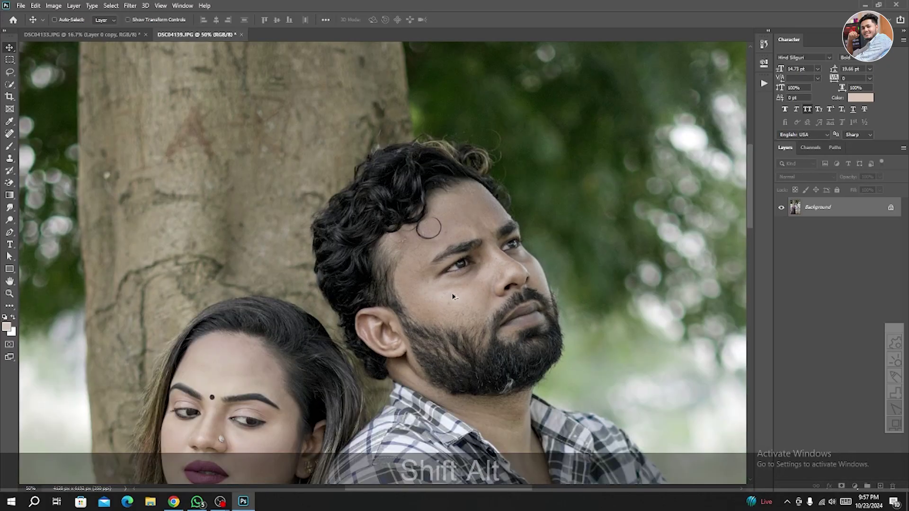